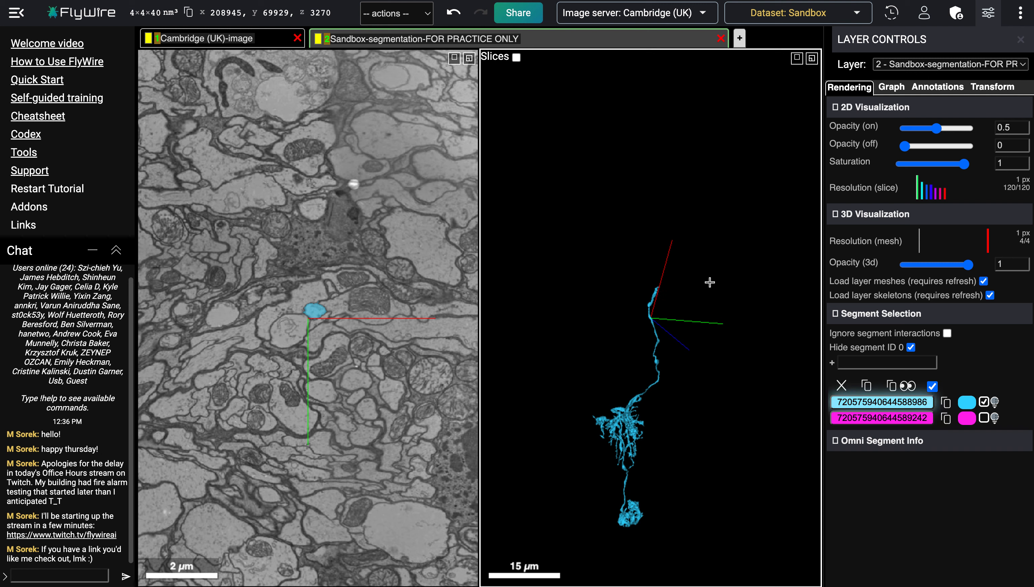
# Centre the views on the broken-off upper tip of the cyan segment and inspect it close up in 3D.
pyautogui.scroll(6, 710, 282)
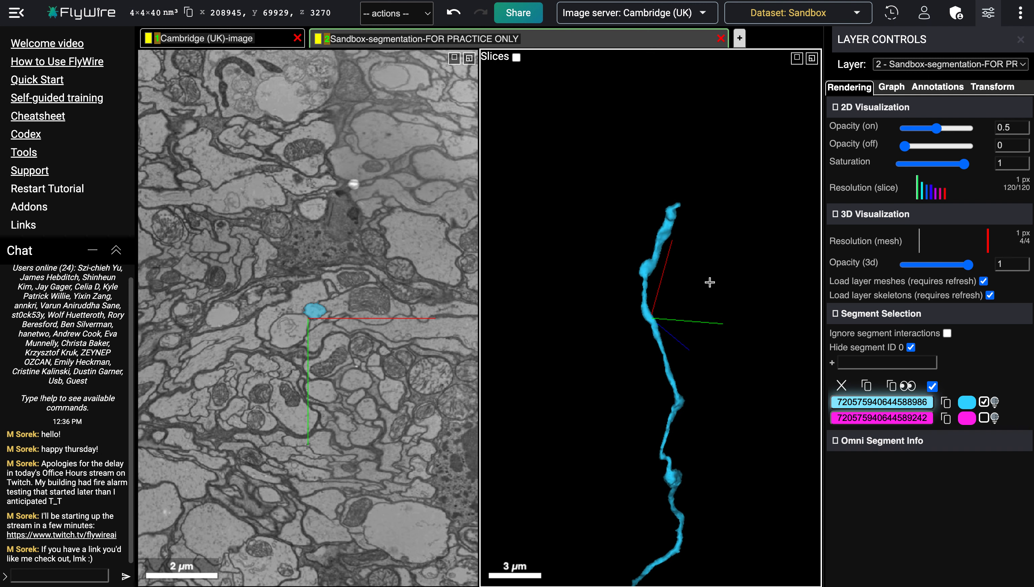
pyautogui.scroll(-4, 651, 475)
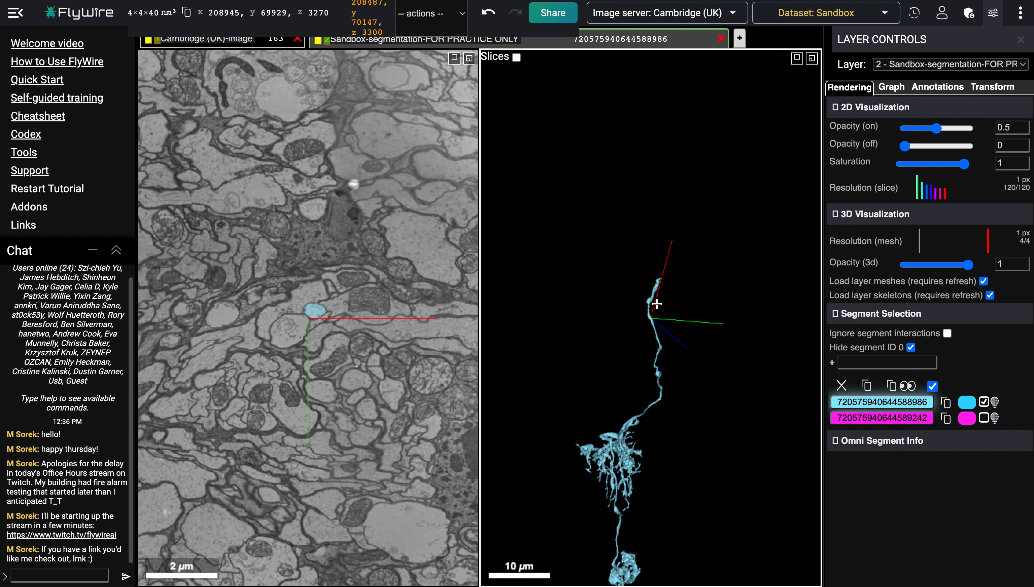
pyautogui.scroll(5, 670, 286)
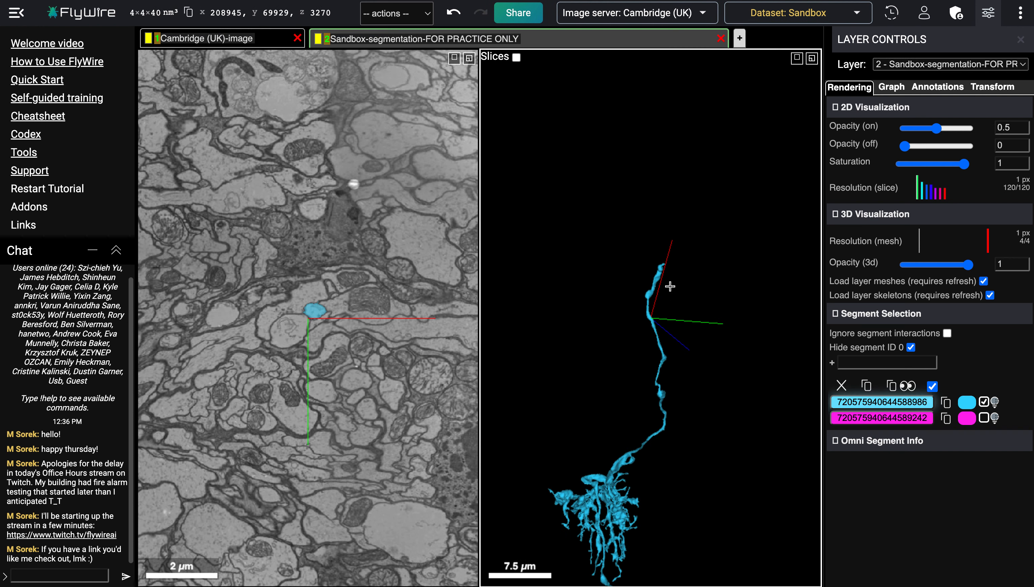
pyautogui.rightClick(676, 184)
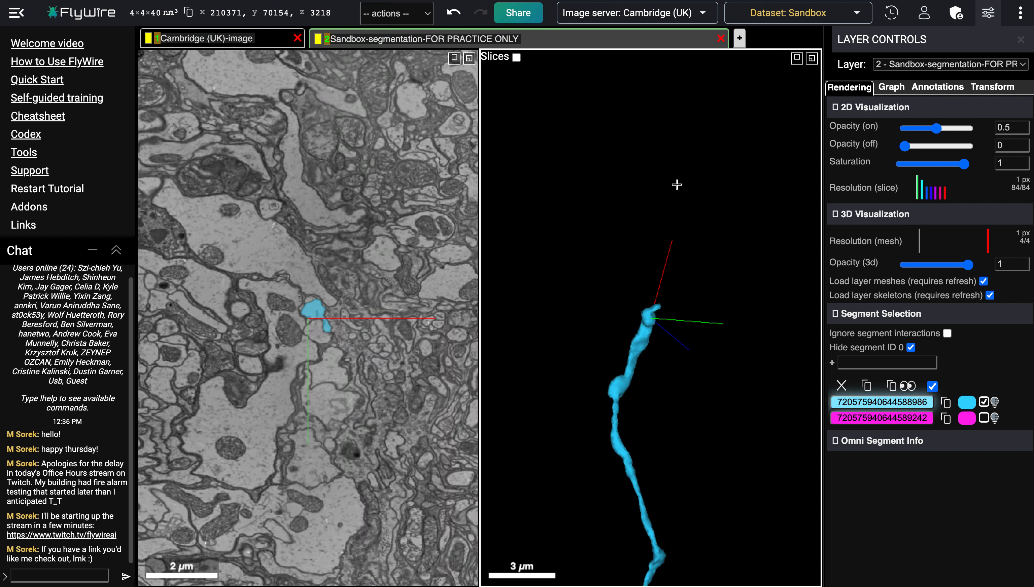
pyautogui.rightClick(655, 308)
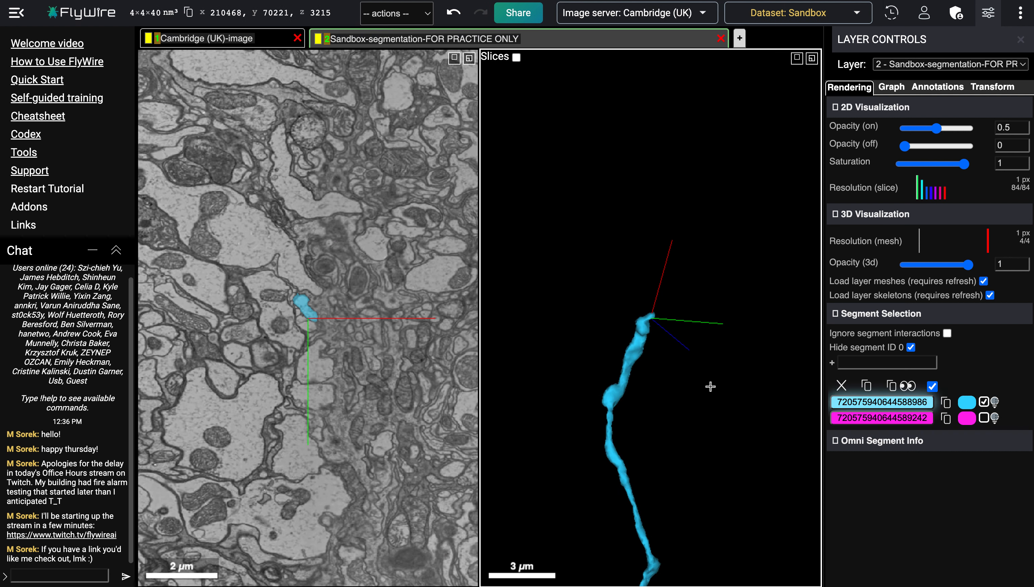
pyautogui.scroll(1, 707, 392)
pyautogui.scroll(3, 707, 391)
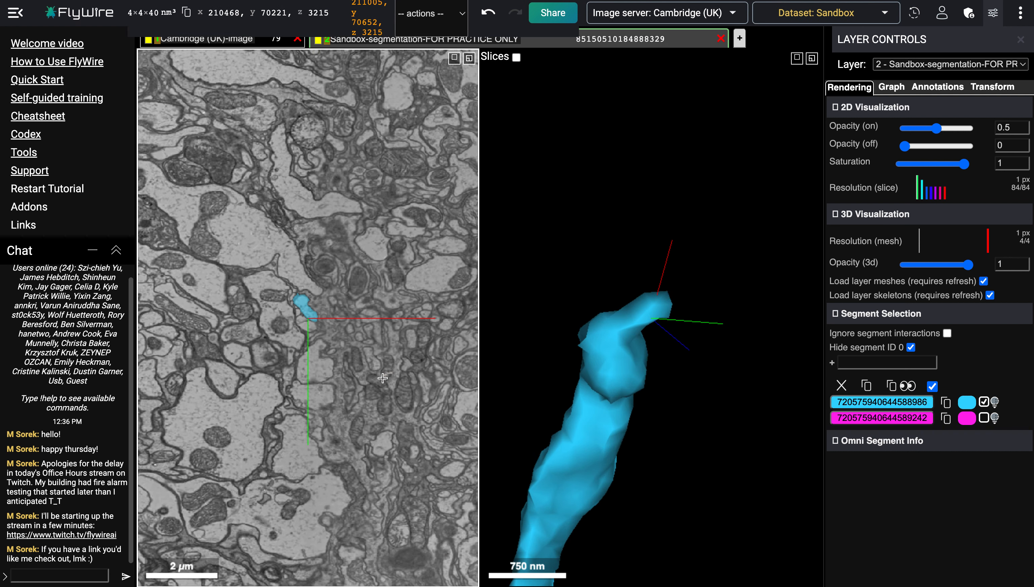
# Examine the 2D slices around the cyan segment's tip for a continuation, toggling the axis lines for a clearer view.
pyautogui.scroll(-1, 335, 358)
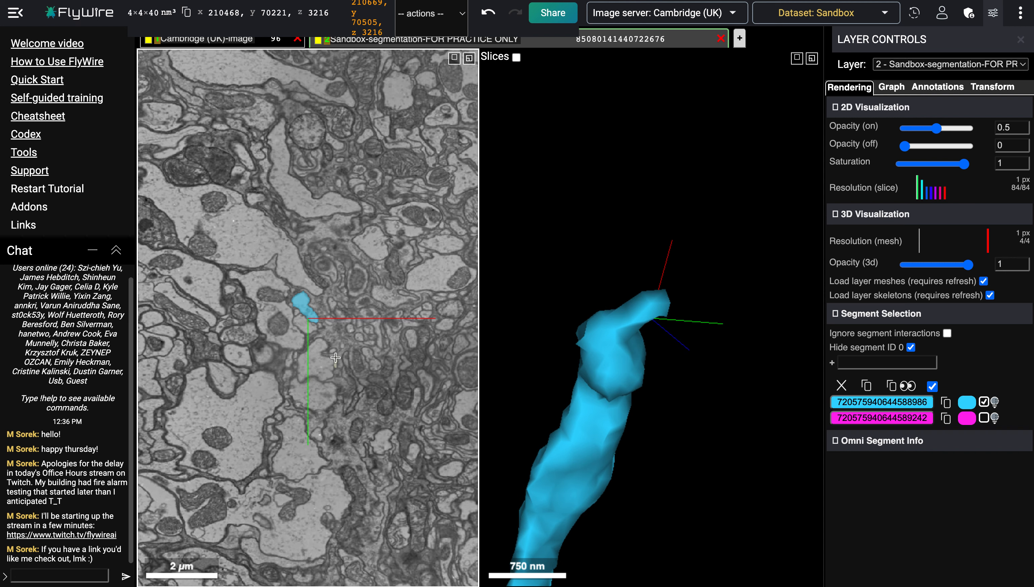
pyautogui.scroll(-5, 335, 358)
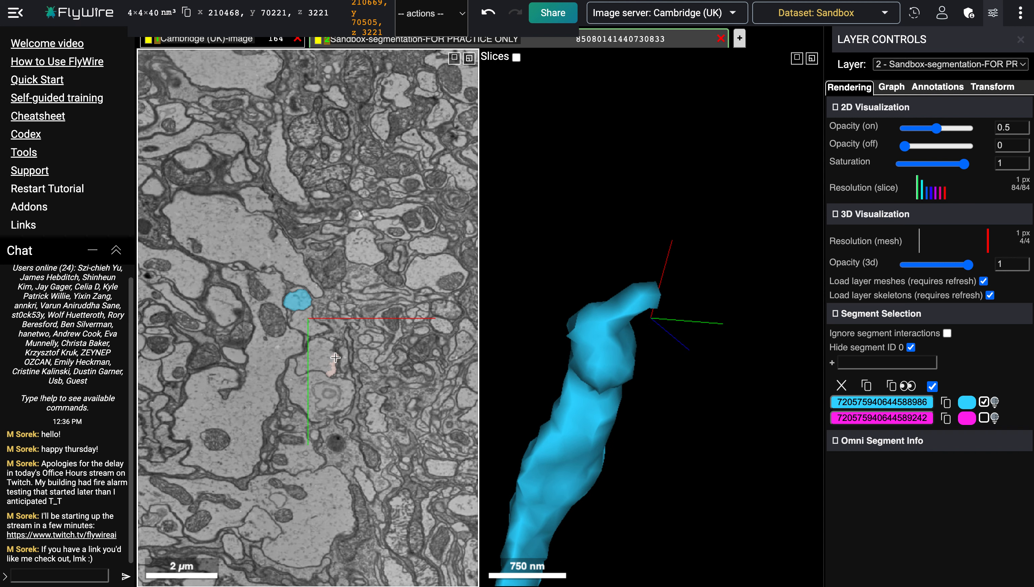
pyautogui.scroll(4, 335, 358)
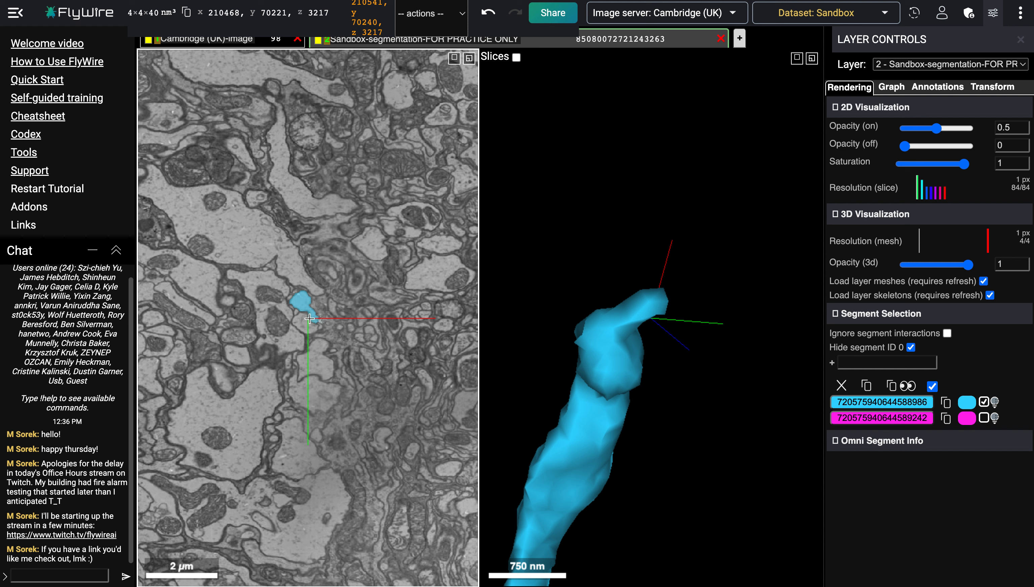
pyautogui.press('a')
pyautogui.scroll(-4, 278, 324)
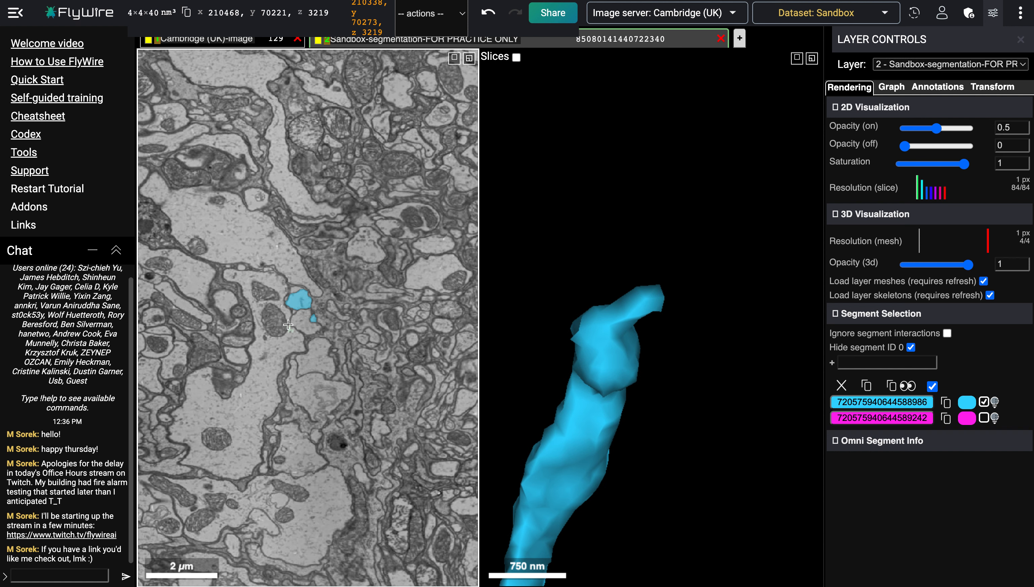
pyautogui.scroll(-5, 288, 324)
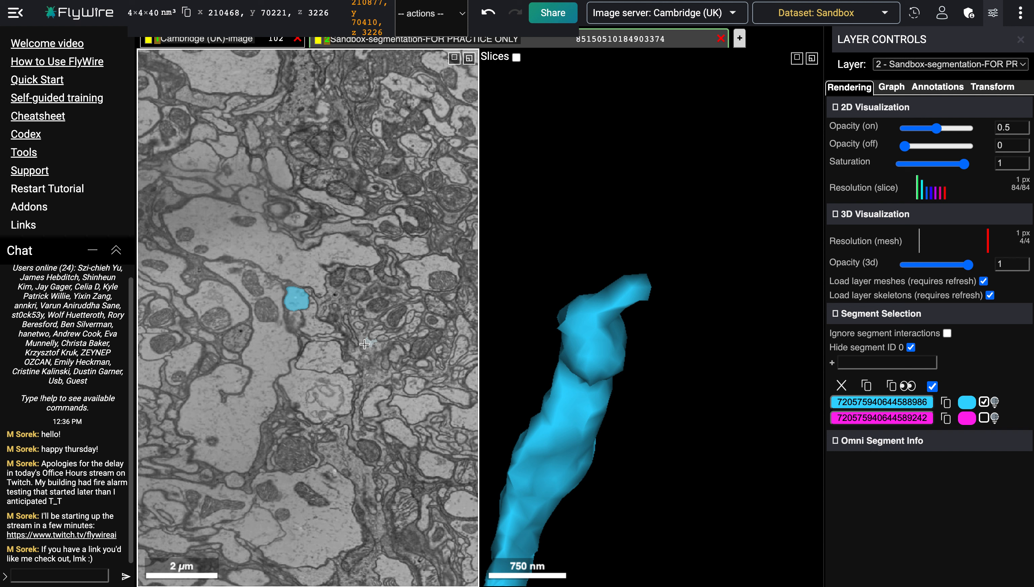
pyautogui.press('a')
# Examine the wider tissue surrounding the cyan segment's tip in the 2D image.
pyautogui.keyDown('ctrl'); pyautogui.scroll(-10, 359, 317); pyautogui.keyUp('ctrl')
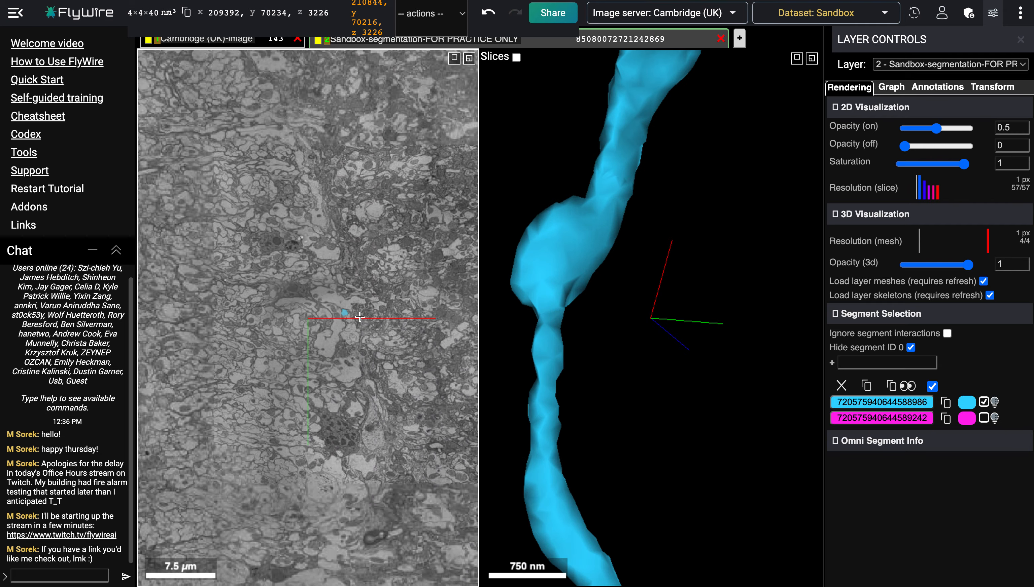
pyautogui.keyDown('ctrl'); pyautogui.scroll(-3, 359, 317); pyautogui.keyUp('ctrl')
pyautogui.keyDown('ctrl'); pyautogui.scroll(-4, 362, 343); pyautogui.keyUp('ctrl')
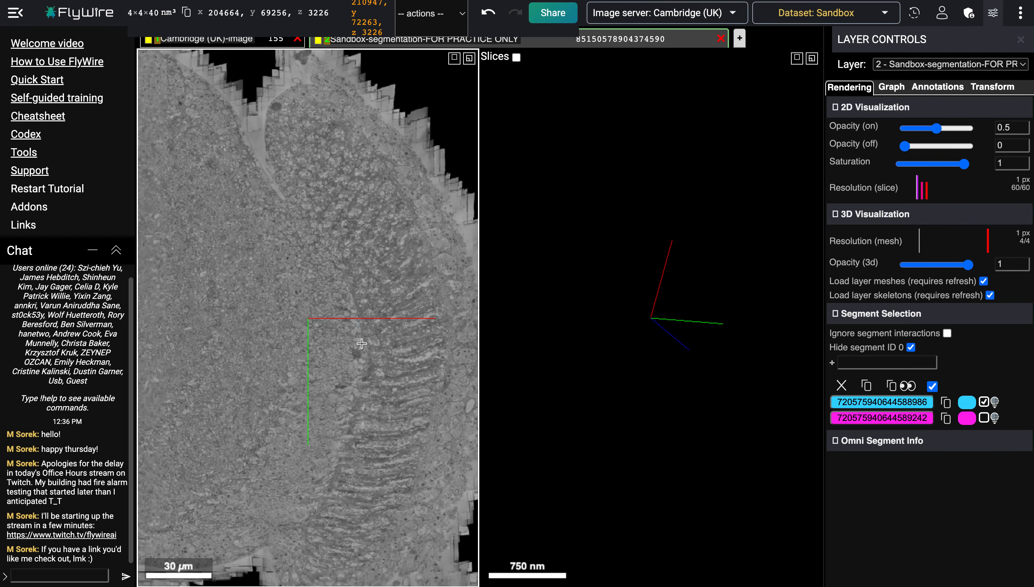
pyautogui.keyDown('ctrl'); pyautogui.scroll(3, 383, 323); pyautogui.keyUp('ctrl')
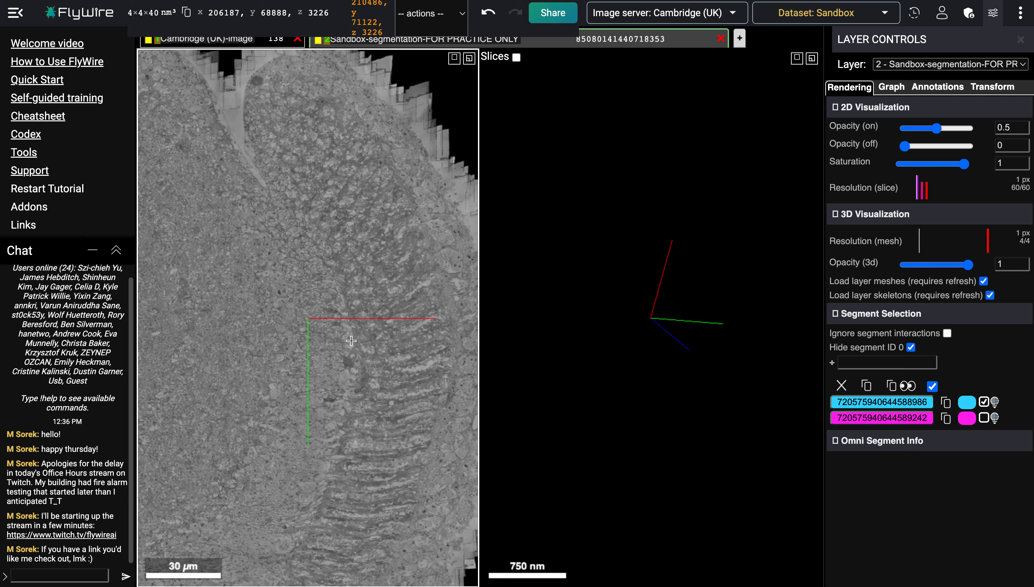
pyautogui.keyDown('ctrl'); pyautogui.scroll(10, 351, 287); pyautogui.keyUp('ctrl')
pyautogui.keyDown('ctrl'); pyautogui.scroll(1, 351, 341); pyautogui.keyUp('ctrl')
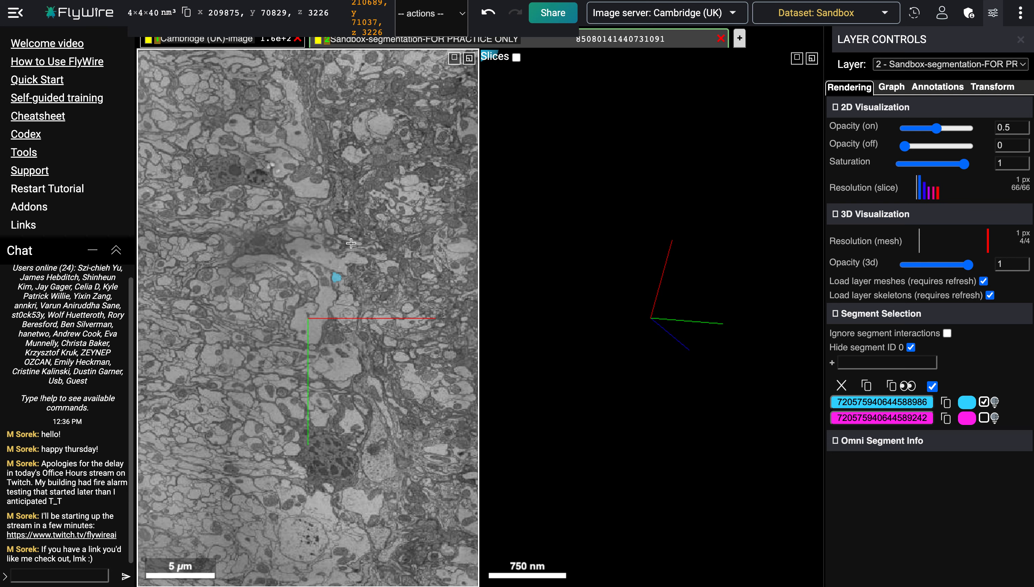
# Recentre on the cyan segment's cross-section in 2D and inspect the whole neuron in 3D.
pyautogui.rightClick(337, 277)
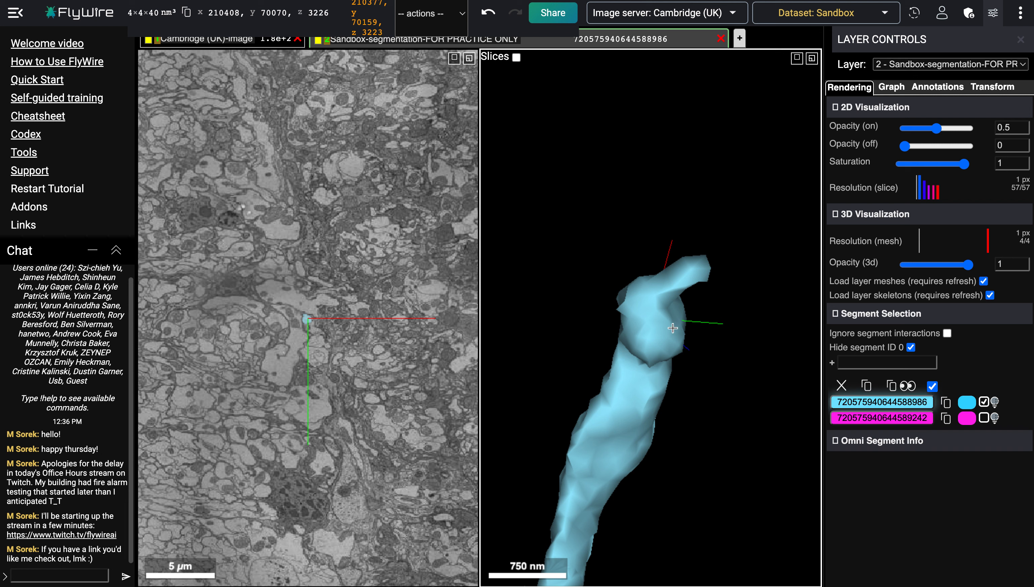
pyautogui.scroll(-3, 672, 328)
pyautogui.scroll(-8, 673, 328)
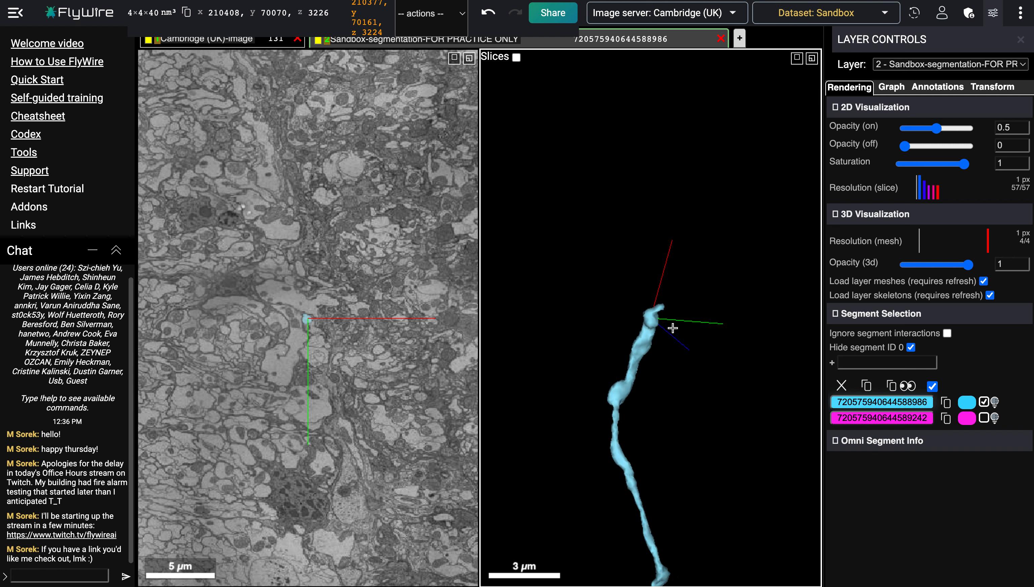
pyautogui.scroll(-2, 672, 327)
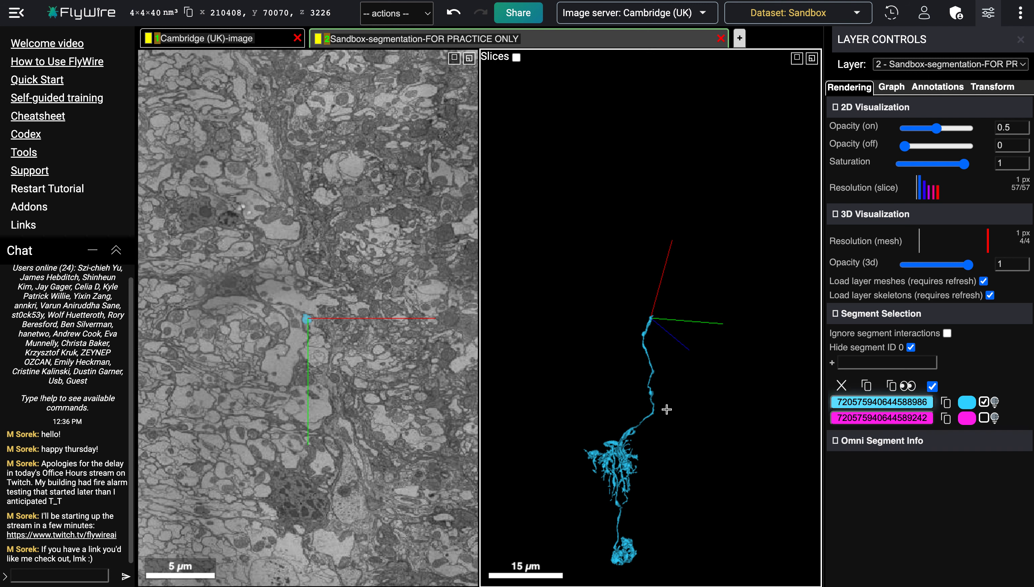
# Recentre partway along the cyan neuron, rotate the 3D view slightly, and show the hidden magenta segment alongside it.
pyautogui.rightClick(650, 389)
pyautogui.moveTo(718, 352); pyautogui.dragTo(772, 363)
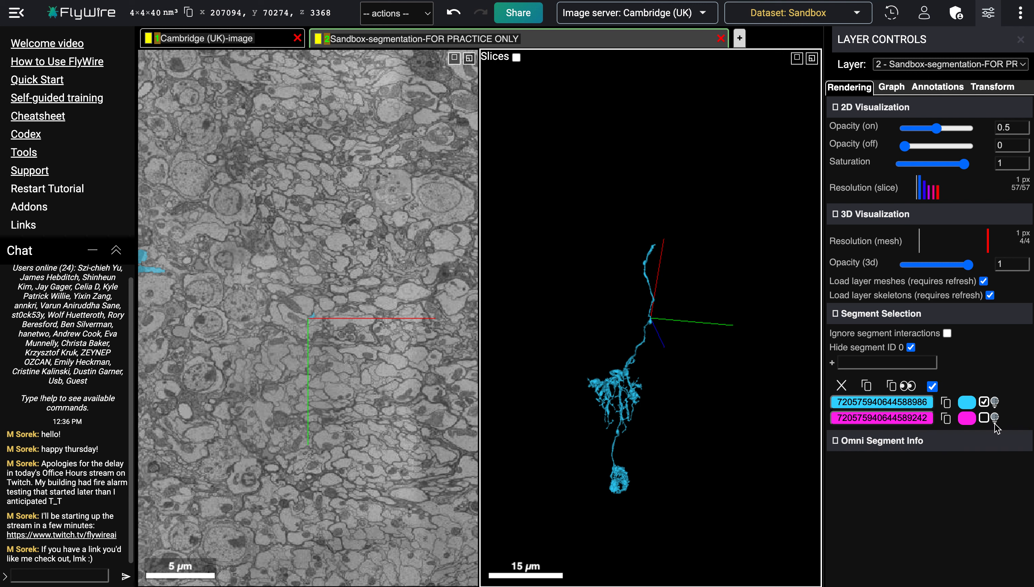
pyautogui.click(984, 419)
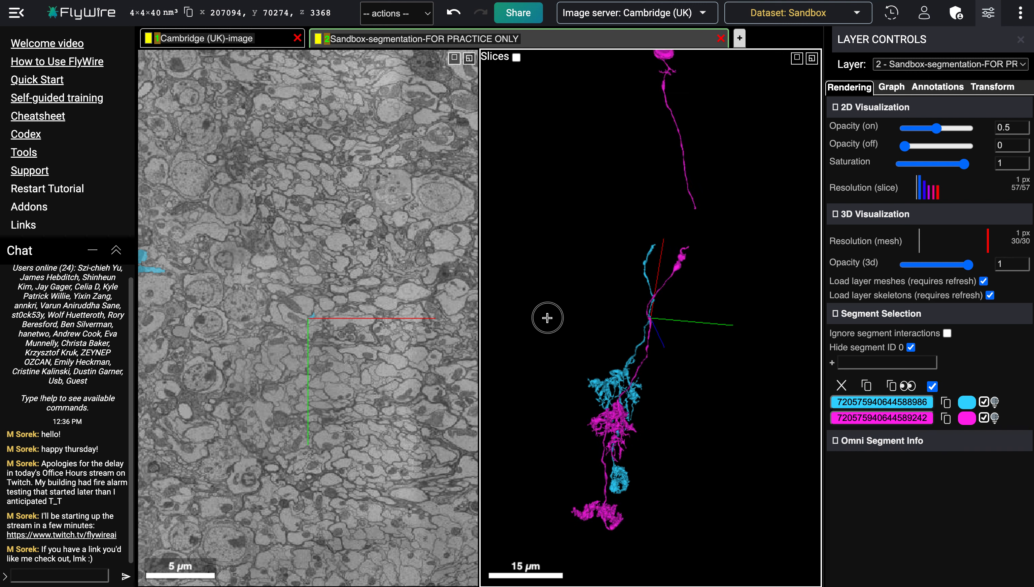
# Compare the overall shapes of the cyan and magenta neurons from several angles in 3D.
pyautogui.moveTo(545, 314); pyautogui.dragTo(698, 346)
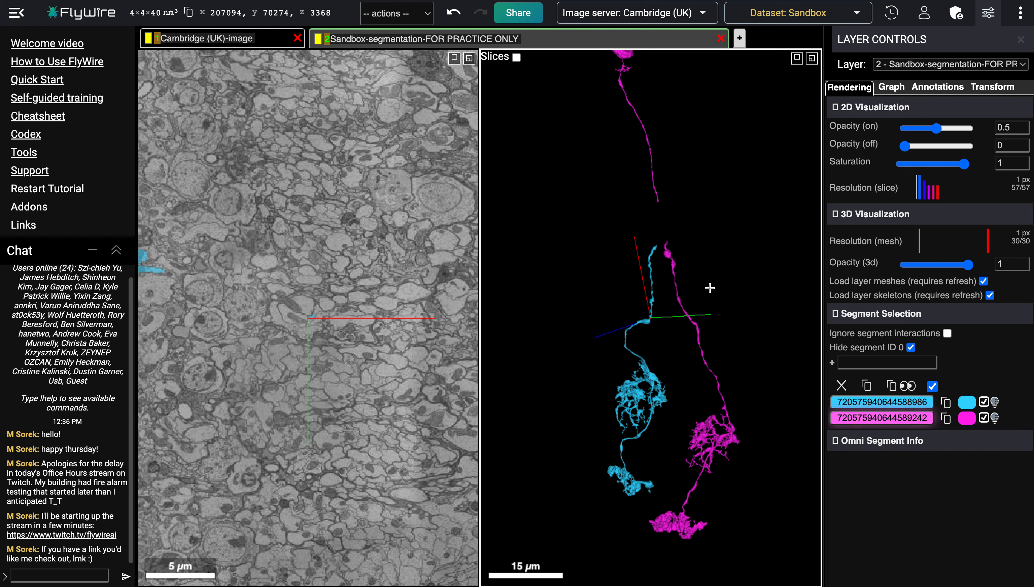
pyautogui.scroll(-3, 710, 289)
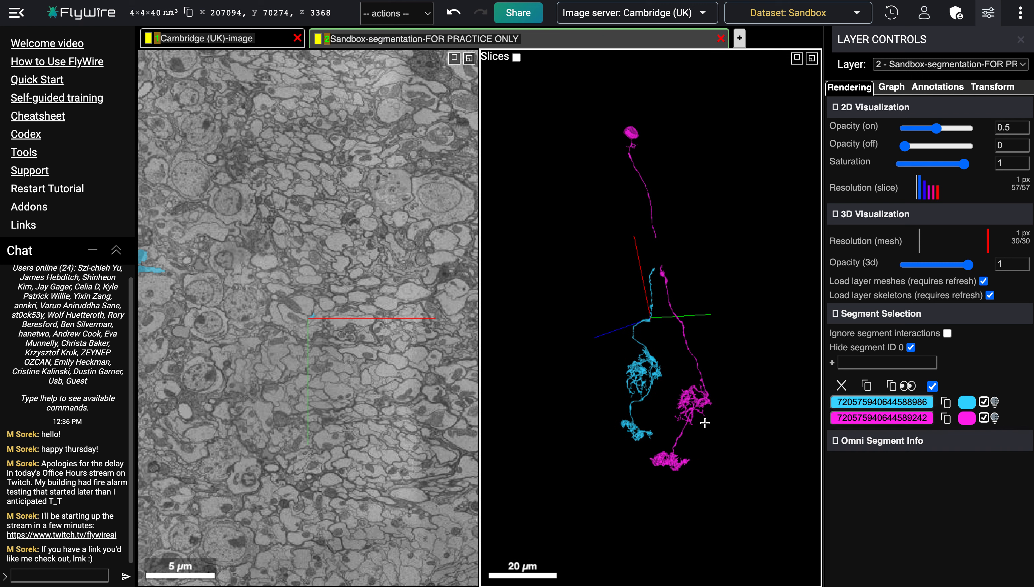
pyautogui.moveTo(627, 296); pyautogui.dragTo(739, 320)
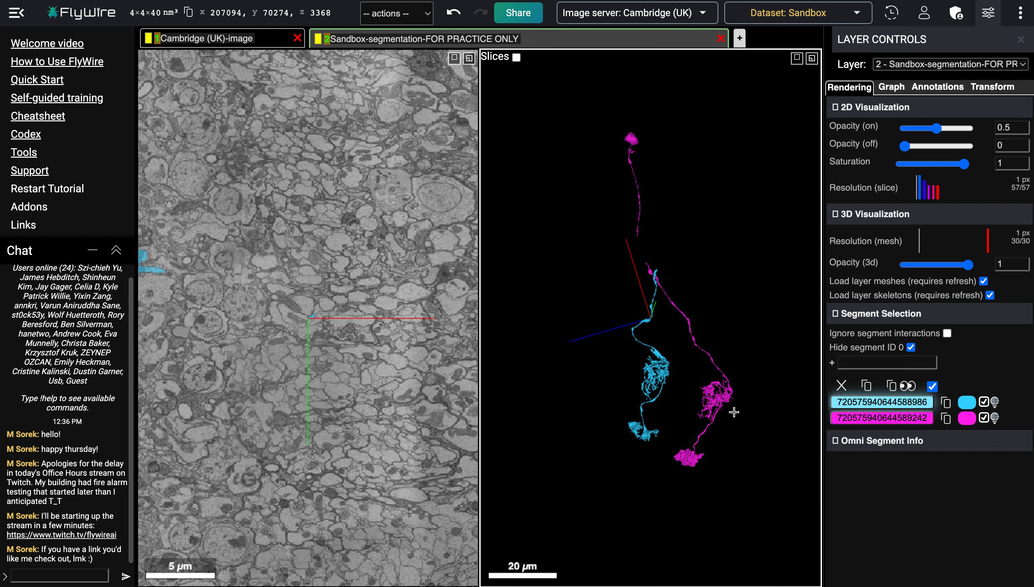
pyautogui.moveTo(742, 386); pyautogui.dragTo(642, 383)
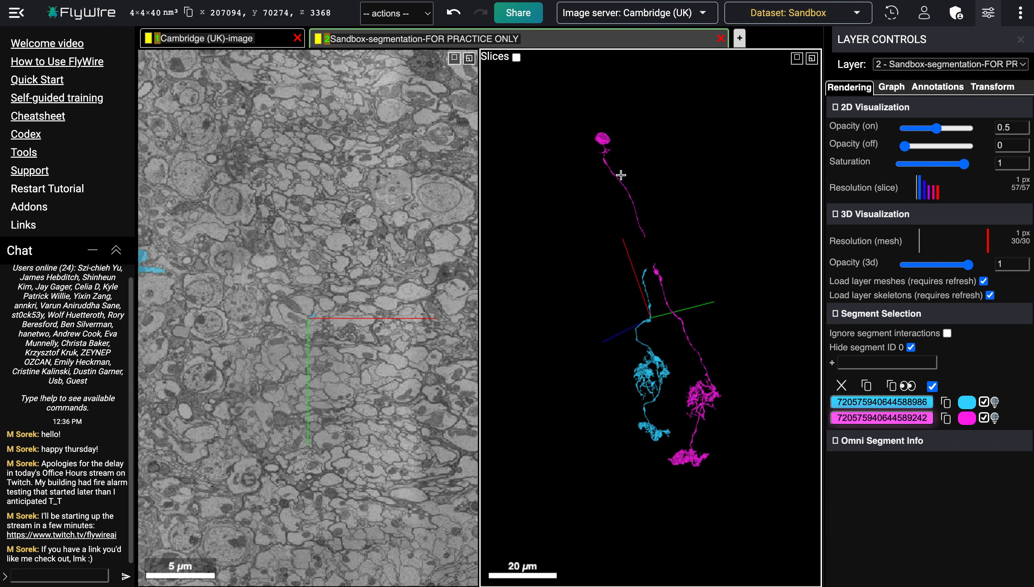
pyautogui.keyDown('ctrl'); pyautogui.scroll(1, 675, 286); pyautogui.keyUp('ctrl')
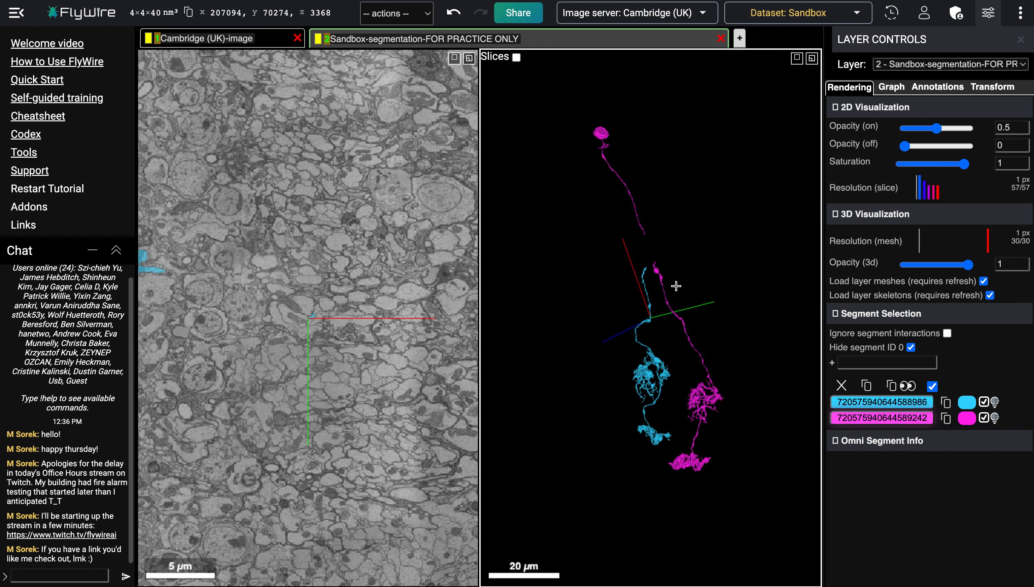
# Centre on the cyan neuron's upper tip and compare its broken end with the gap in the magenta neuron.
pyautogui.keyDown('ctrl'); pyautogui.scroll(5, 676, 287); pyautogui.keyUp('ctrl')
pyautogui.rightClick(638, 215)
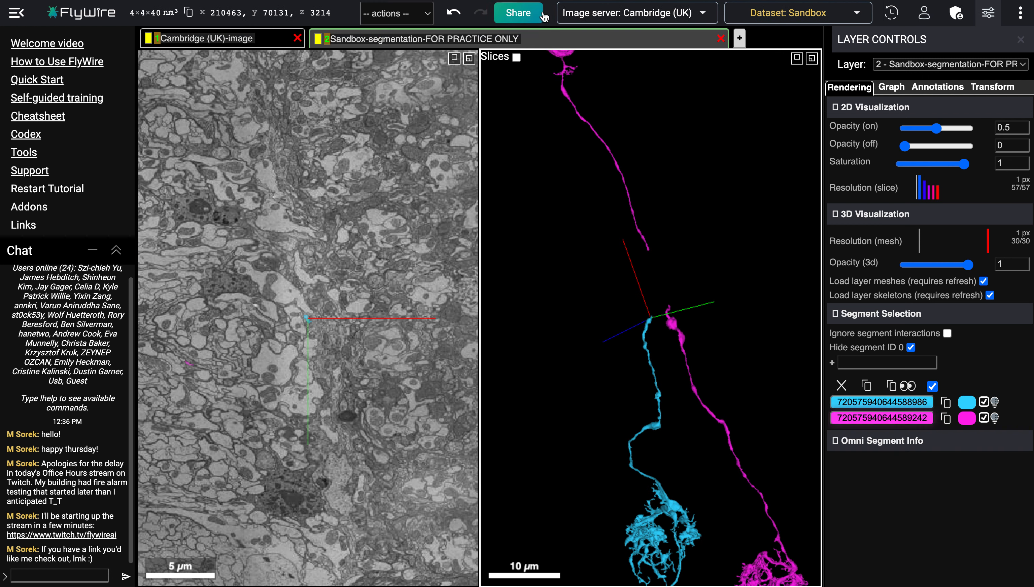
pyautogui.keyDown('ctrl'); pyautogui.scroll(-5, 625, 219); pyautogui.keyUp('ctrl')
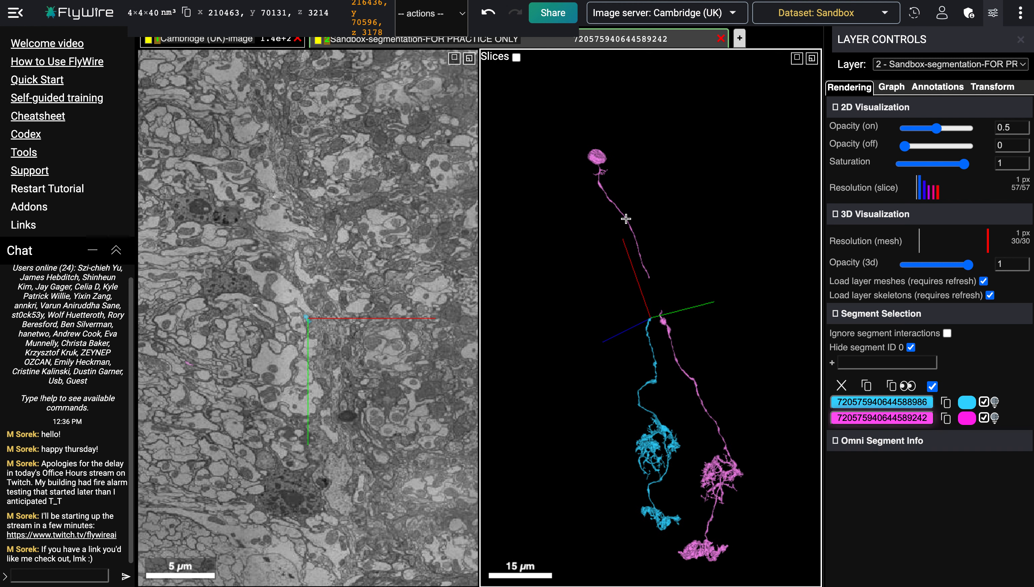
pyautogui.moveTo(662, 401); pyautogui.dragTo(749, 358)
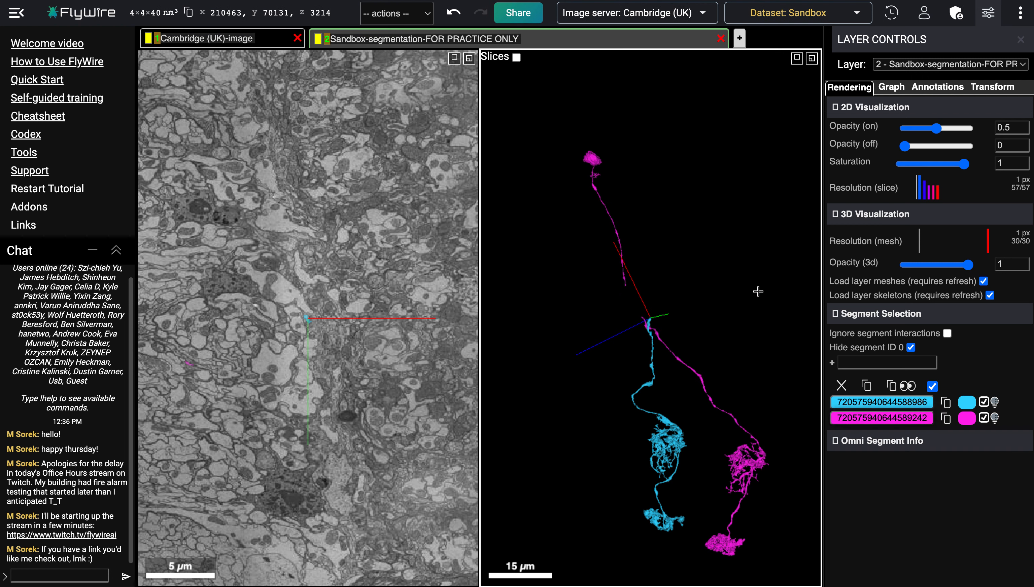
pyautogui.moveTo(711, 314); pyautogui.dragTo(549, 376)
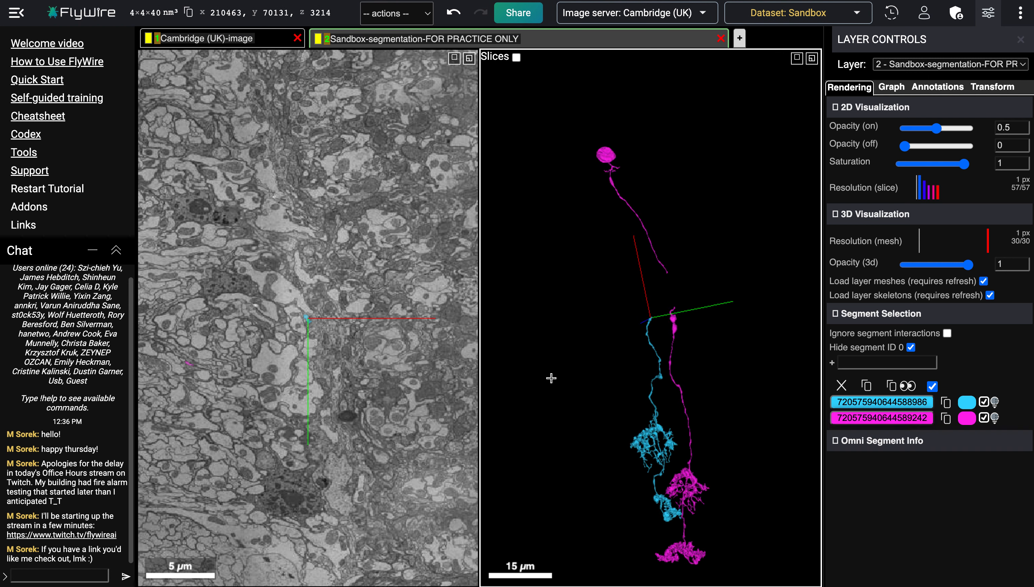
pyautogui.scroll(10, 725, 293)
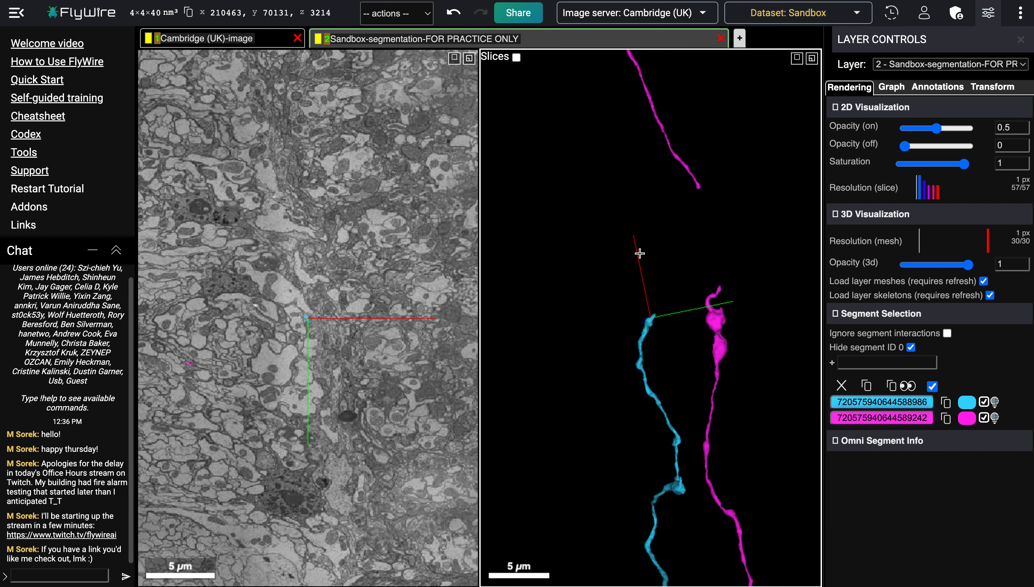
pyautogui.scroll(-5, 717, 358)
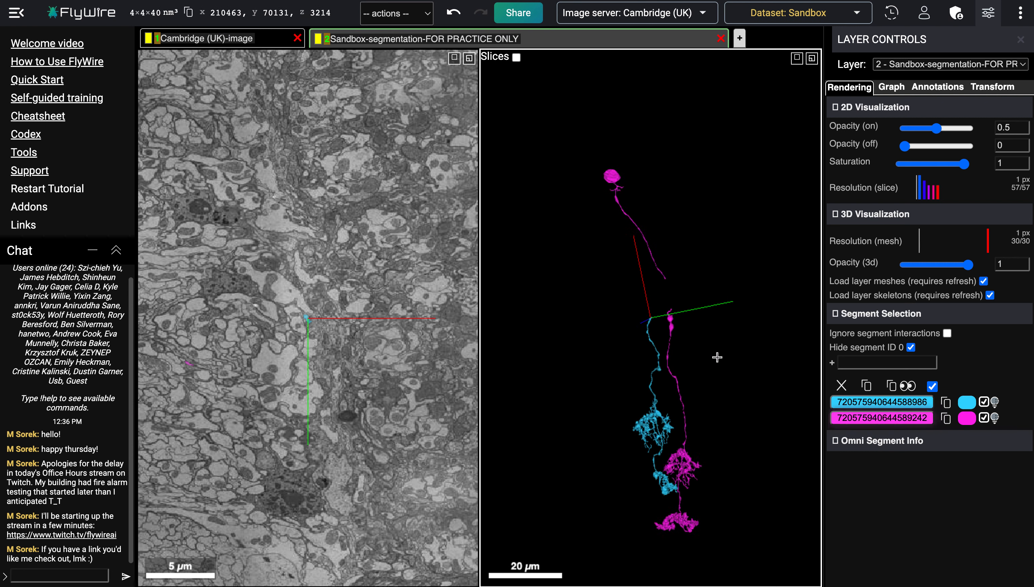
pyautogui.scroll(1, 717, 358)
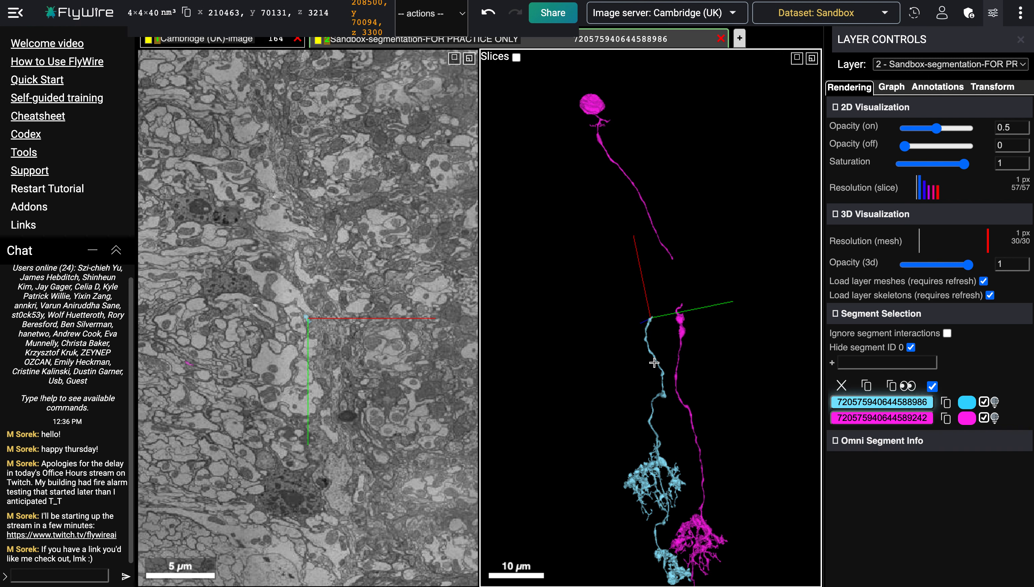
# Recentre near the cyan segment's upper end and inspect the short protrusion at its tip in 3D.
pyautogui.scroll(10, 655, 355)
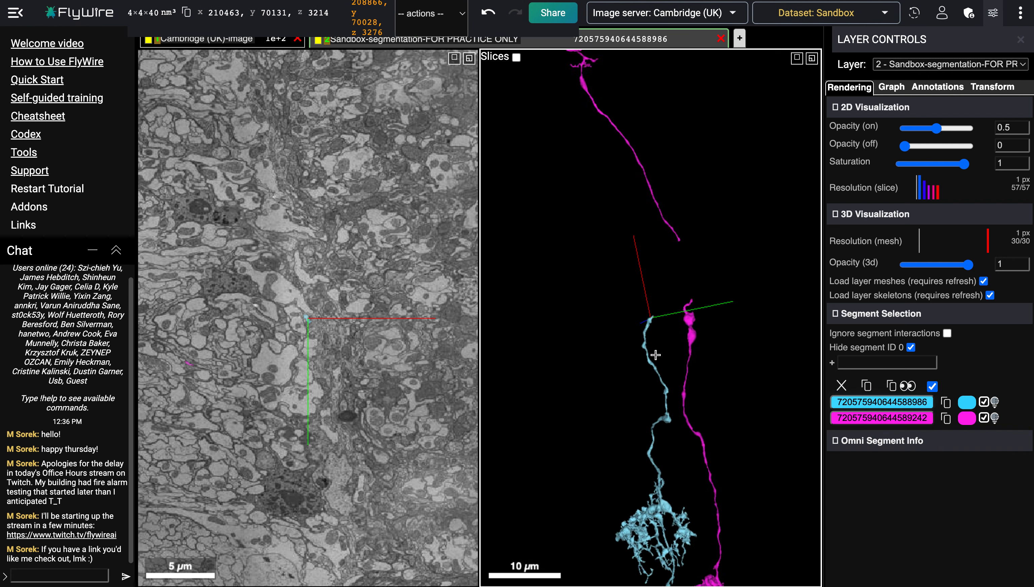
pyautogui.scroll(2, 655, 355)
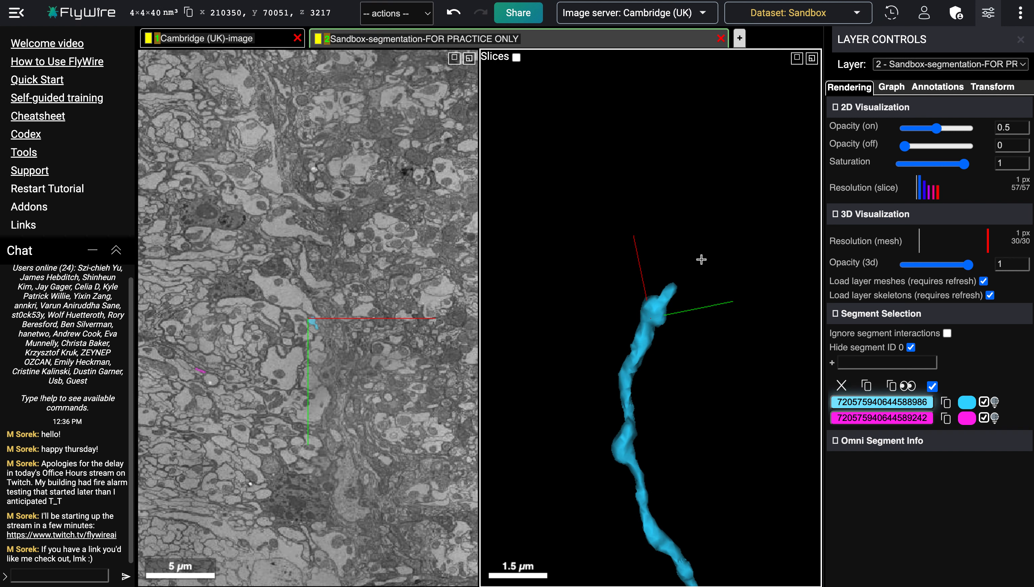
pyautogui.scroll(4, 661, 257)
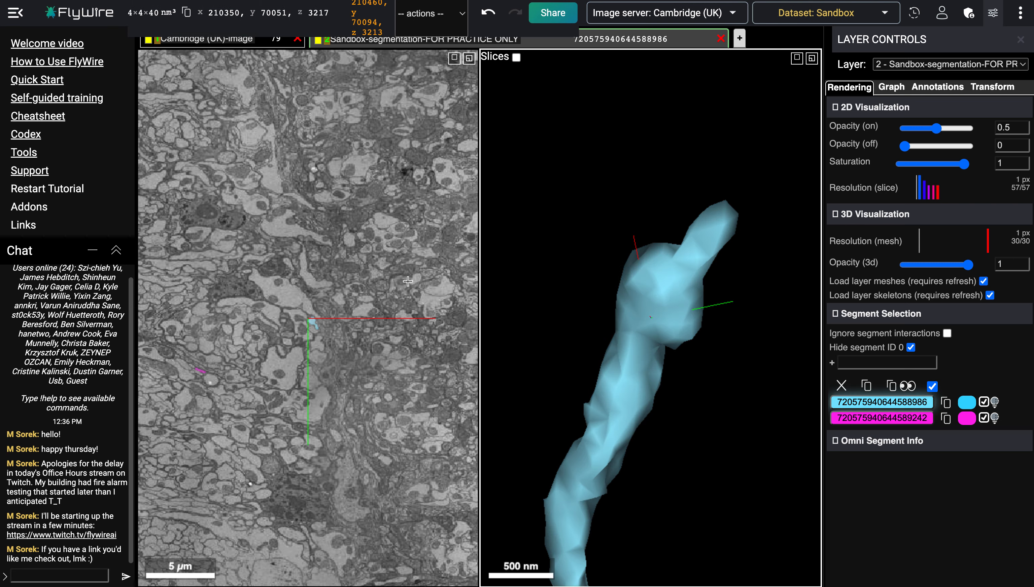
# Add the segment bordering the underside of the cyan cross-section at its tip and compare both in 3D.
pyautogui.keyDown('ctrl'); pyautogui.scroll(8, 306, 325); pyautogui.keyUp('ctrl')
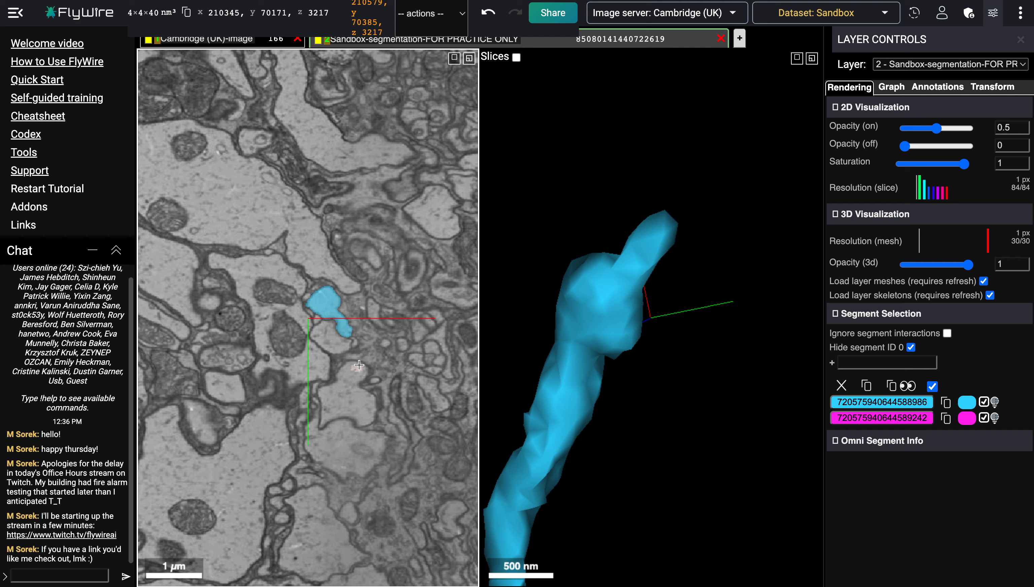
pyautogui.doubleClick(327, 335)
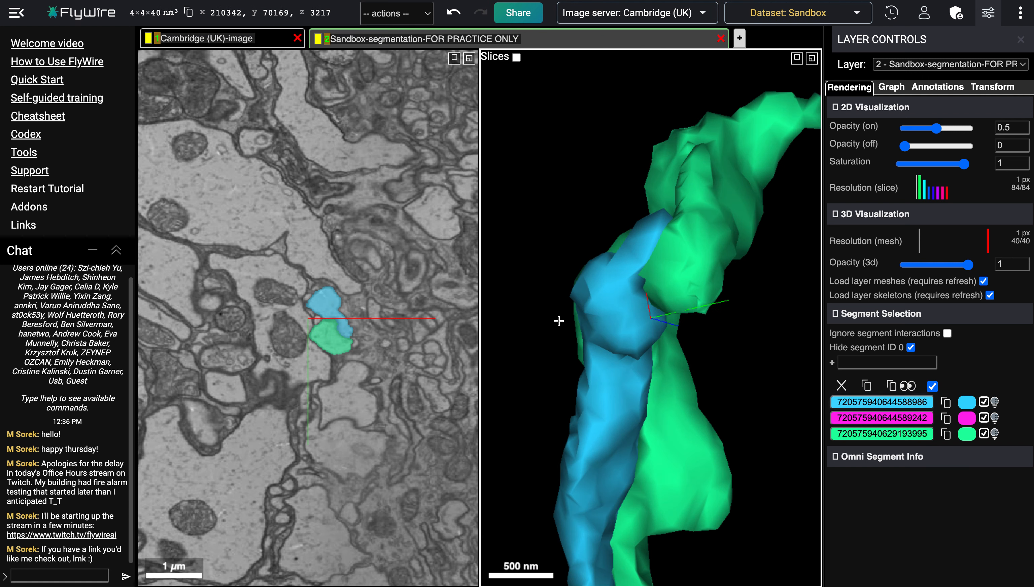
pyautogui.scroll(-10, 556, 321)
pyautogui.scroll(2, 558, 321)
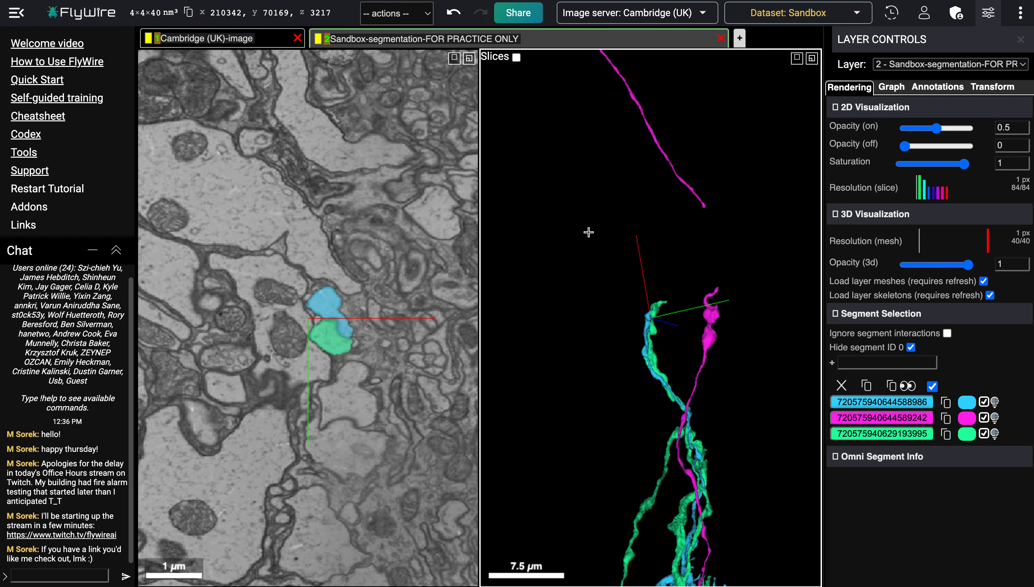
# Add the large cell profile left of the cyan and green cross-sections and examine how it runs alongside them in 3D.
pyautogui.doubleClick(290, 317)
pyautogui.moveTo(583, 315); pyautogui.dragTo(826, 296)
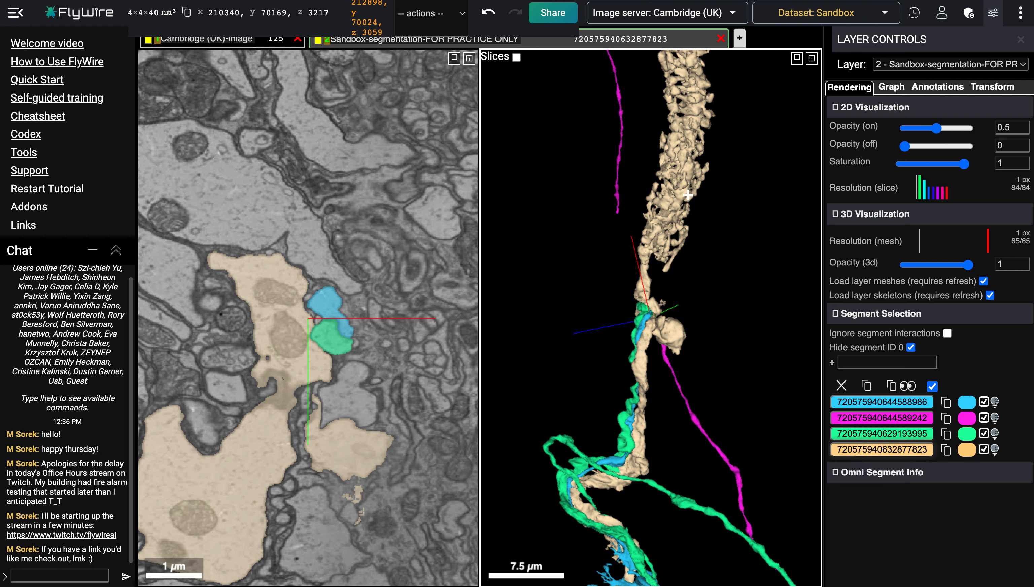
pyautogui.scroll(10, 699, 304)
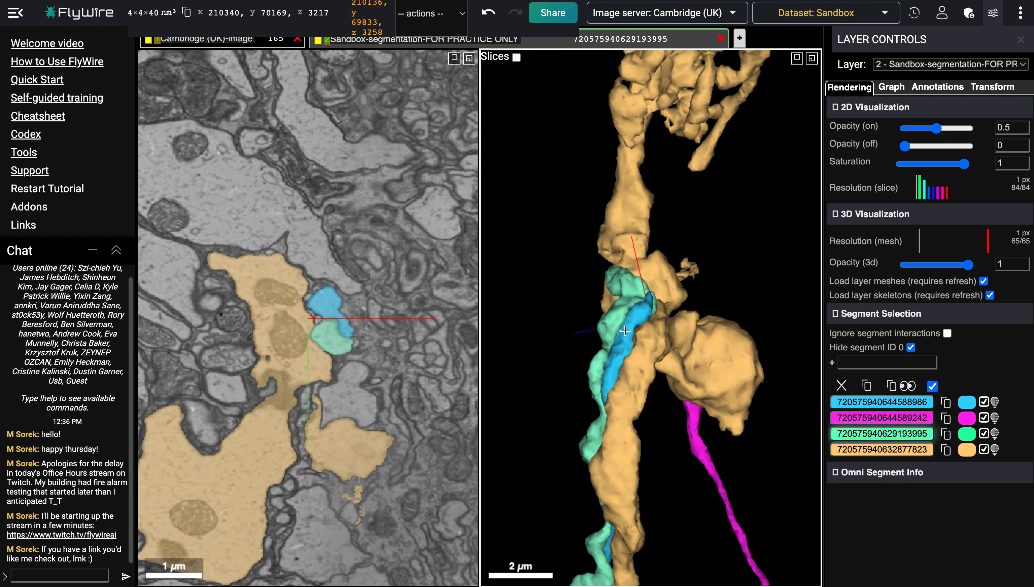
pyautogui.scroll(-12, 699, 304)
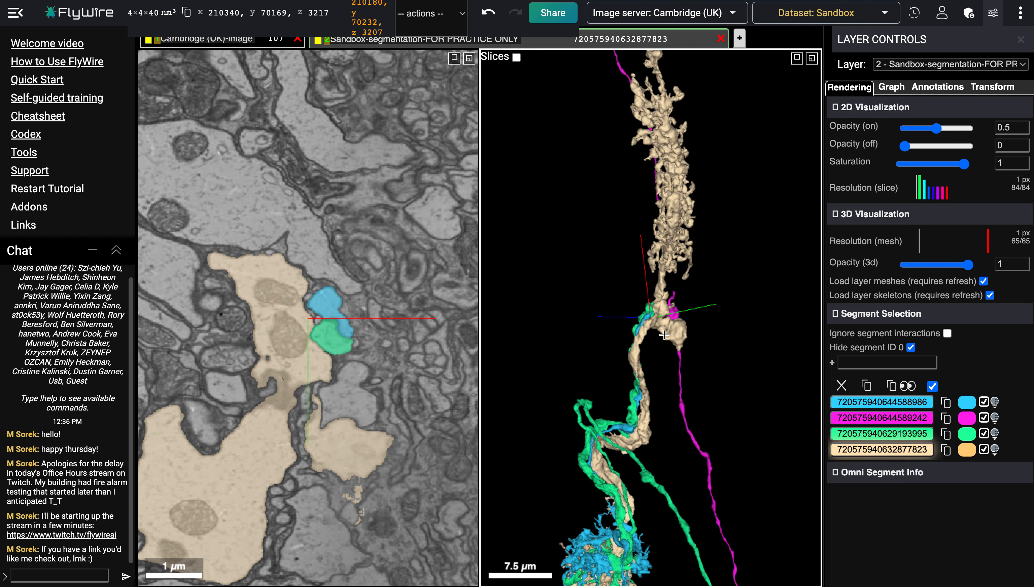
pyautogui.moveTo(639, 370); pyautogui.dragTo(581, 469)
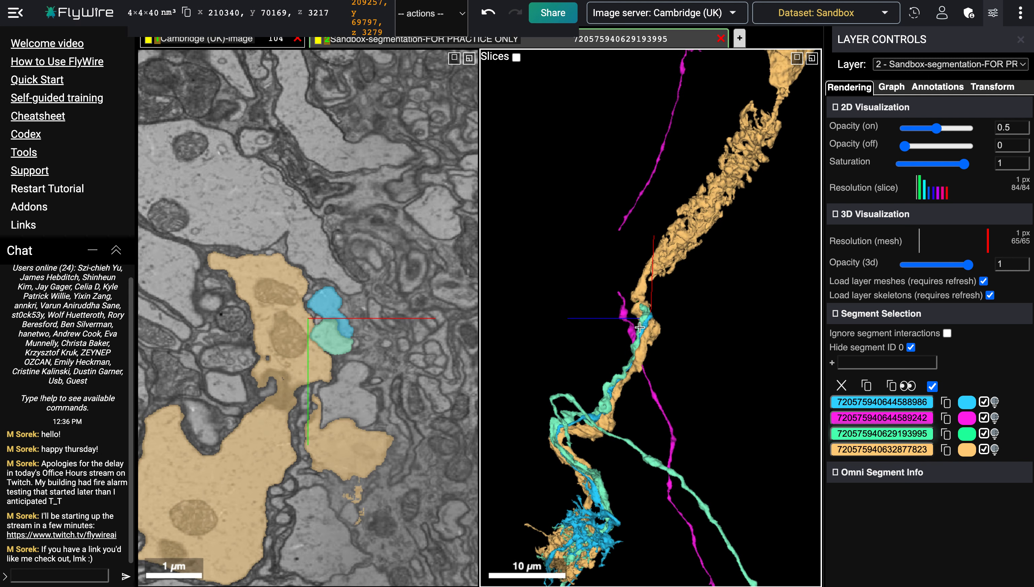
pyautogui.scroll(10, 657, 255)
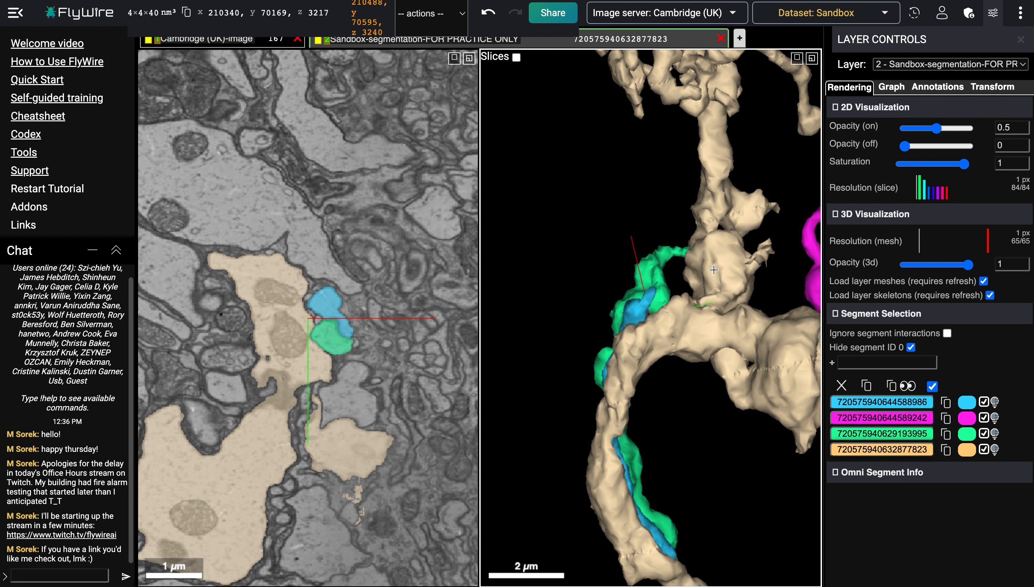
# Recentre on the large orange neuron near the cyan tip, add the teal and pink neighbouring segments, and compare them from another angle.
pyautogui.rightClick(693, 276)
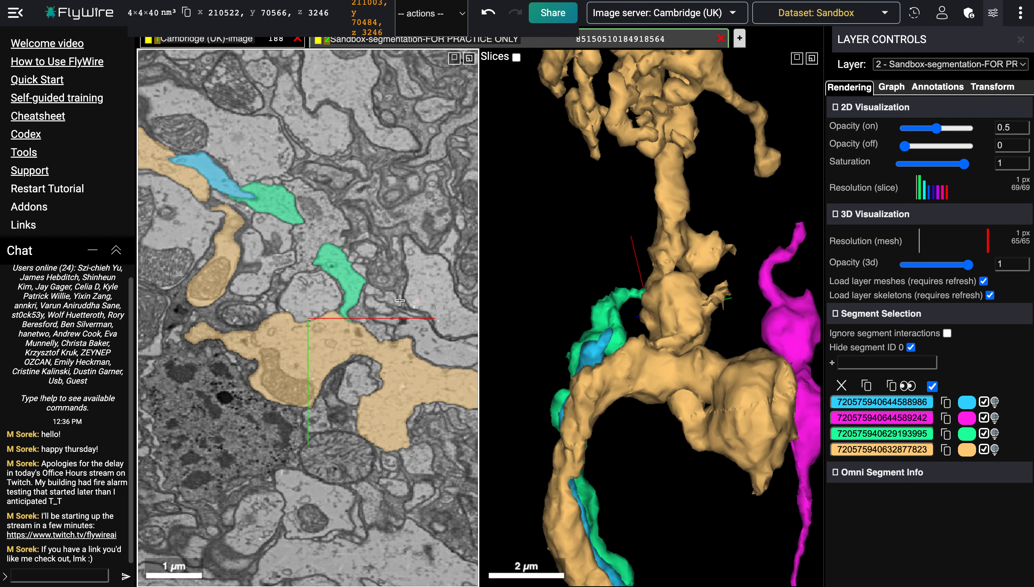
pyautogui.doubleClick(298, 301)
pyautogui.moveTo(564, 311); pyautogui.dragTo(291, 301)
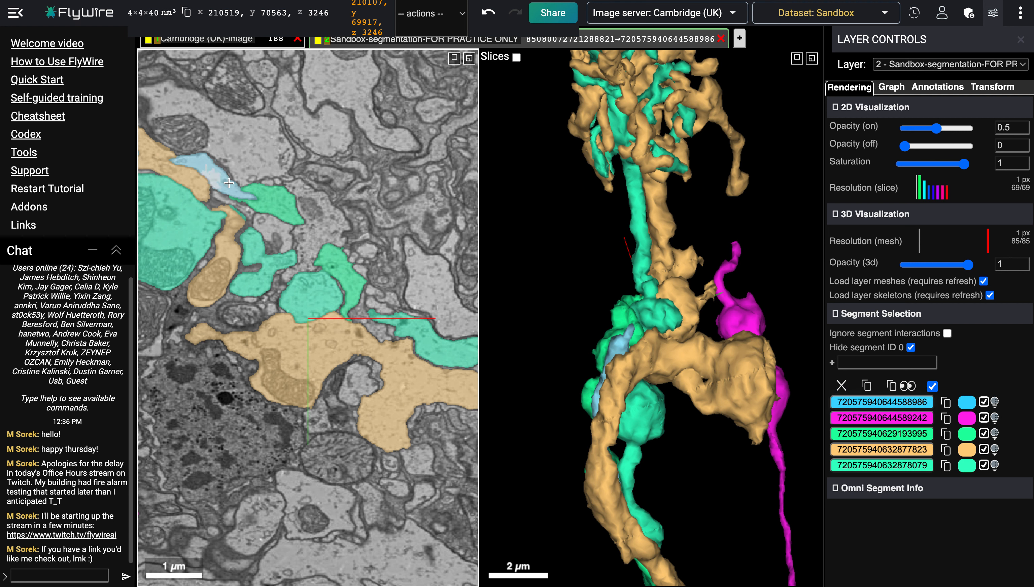
pyautogui.scroll(10, 377, 293)
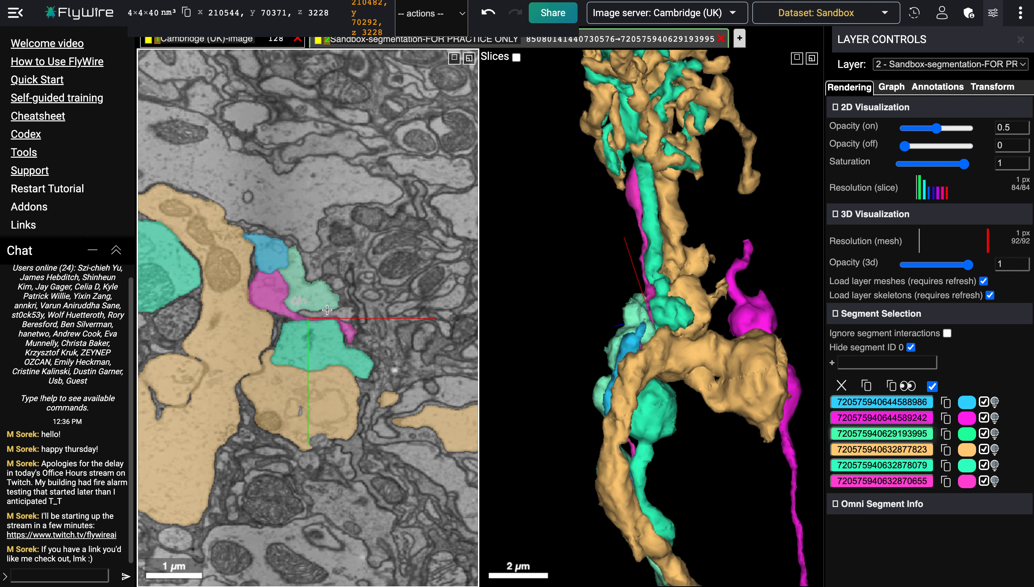
pyautogui.moveTo(635, 242); pyautogui.dragTo(867, 253)
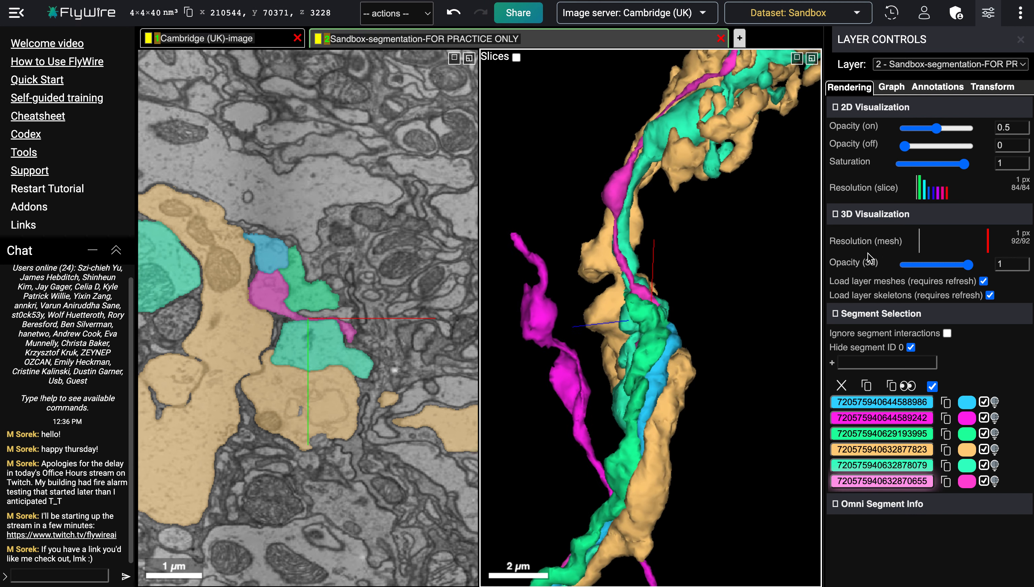
# Compare the bundled segments around the cyan tip in 3D, and remove the large orange and teal neurons from the selection.
pyautogui.scroll(-10, 693, 304)
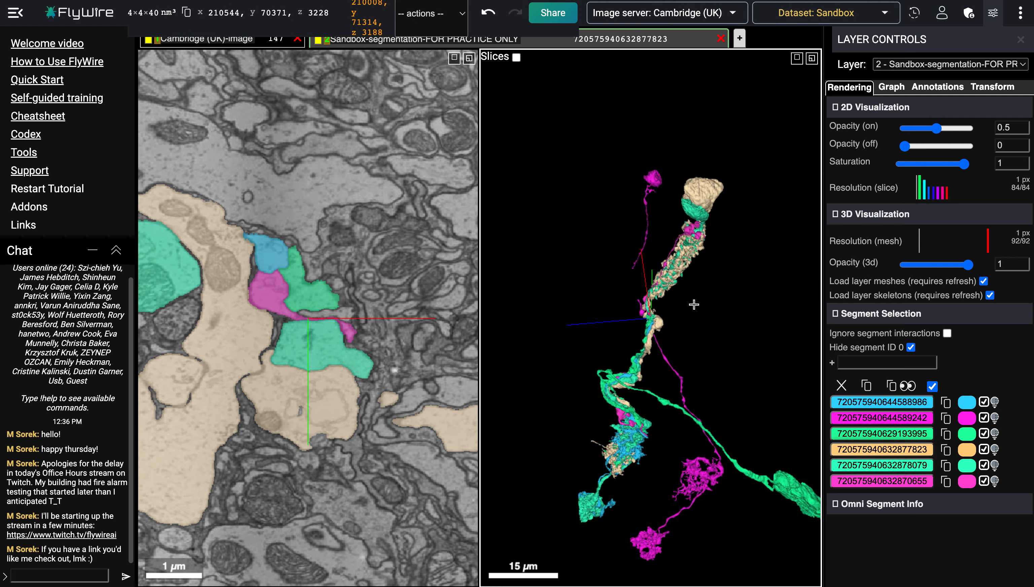
pyautogui.scroll(5, 693, 305)
pyautogui.moveTo(741, 348); pyautogui.dragTo(559, 338)
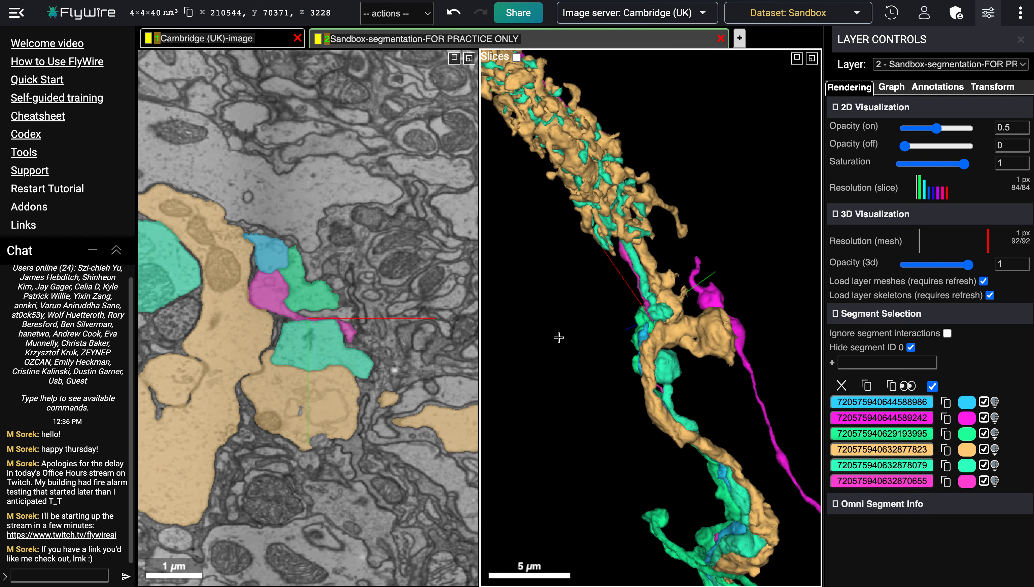
pyautogui.moveTo(657, 340); pyautogui.dragTo(661, 361)
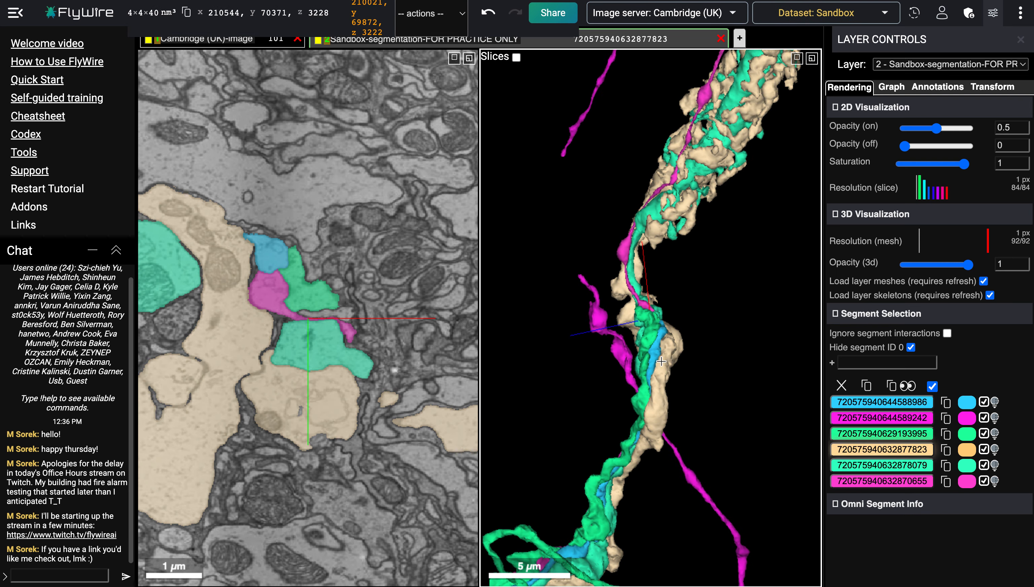
pyautogui.doubleClick(663, 360)
pyautogui.moveTo(708, 388); pyautogui.dragTo(554, 357)
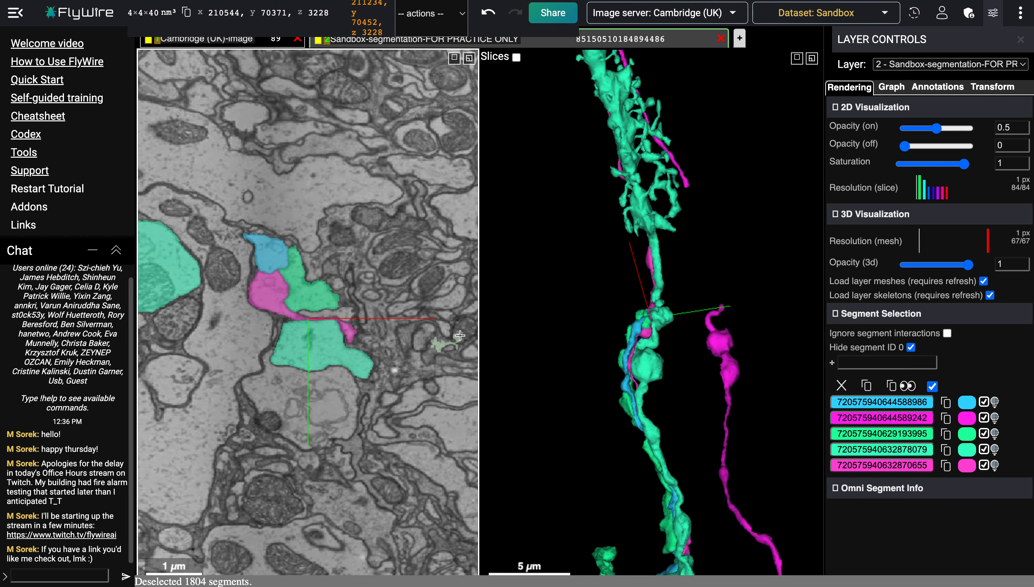
pyautogui.moveTo(623, 338); pyautogui.dragTo(656, 369)
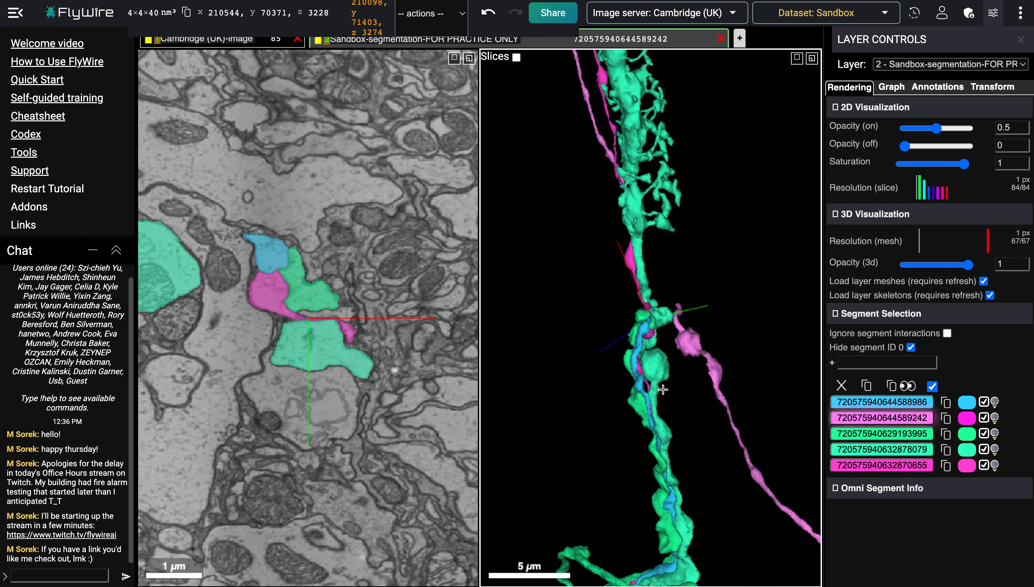
pyautogui.doubleClick(657, 363)
pyautogui.moveTo(690, 454); pyautogui.dragTo(655, 485)
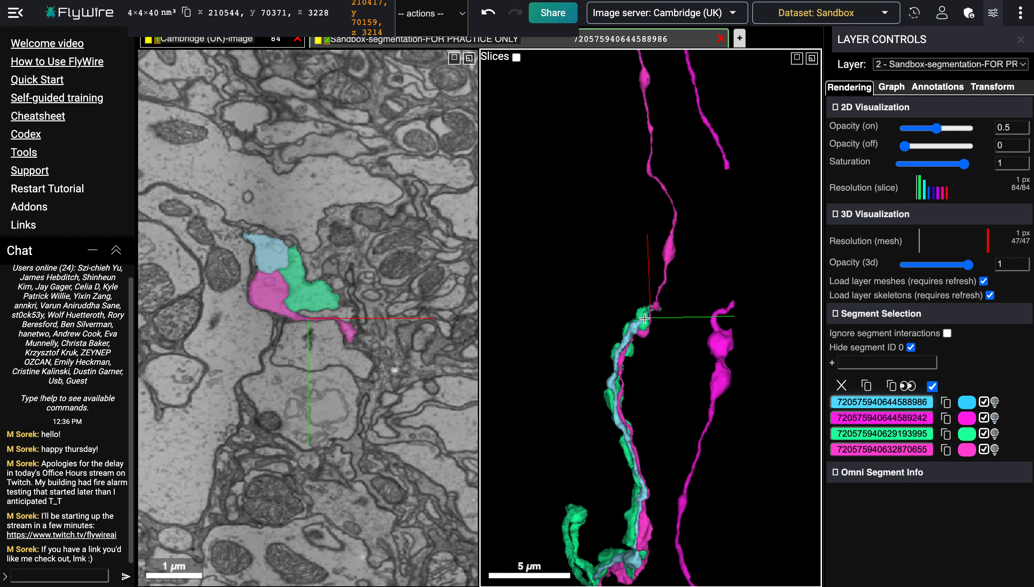
# Recentre where the pink segment passes the cyan tip and add the thin segment wedged between pink and green in the slice.
pyautogui.scroll(5, 657, 307)
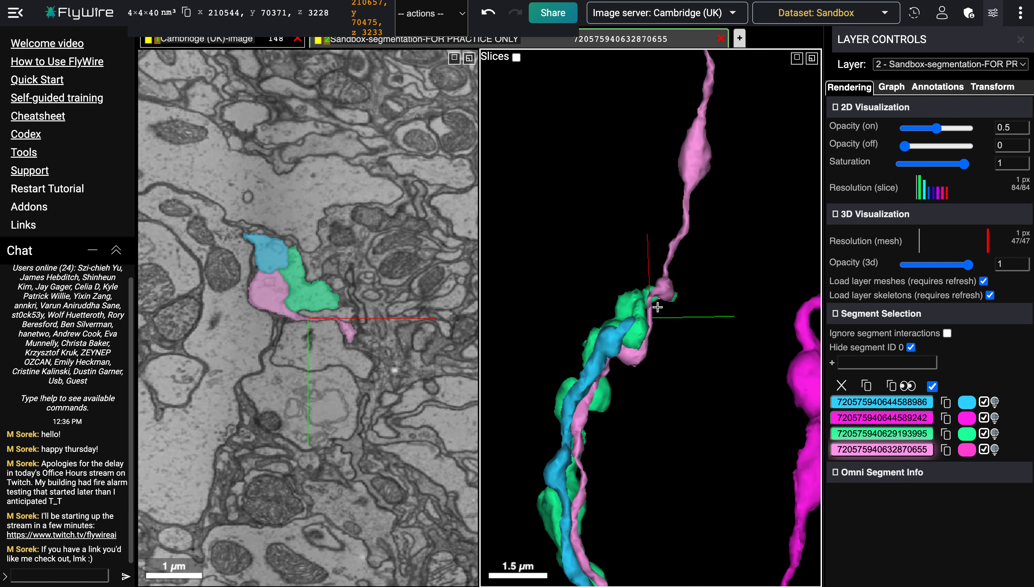
pyautogui.rightClick(651, 292)
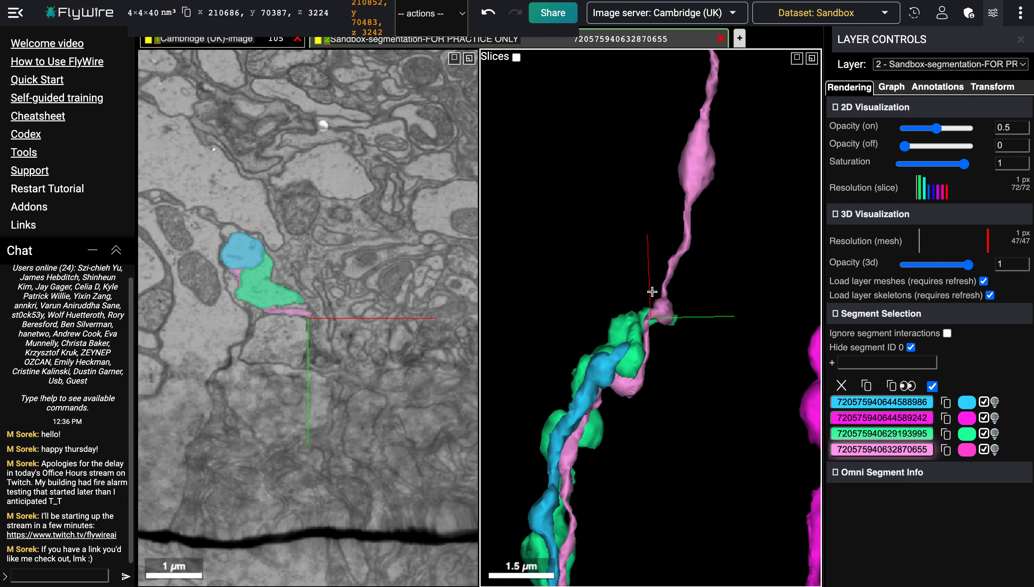
pyautogui.doubleClick(302, 306)
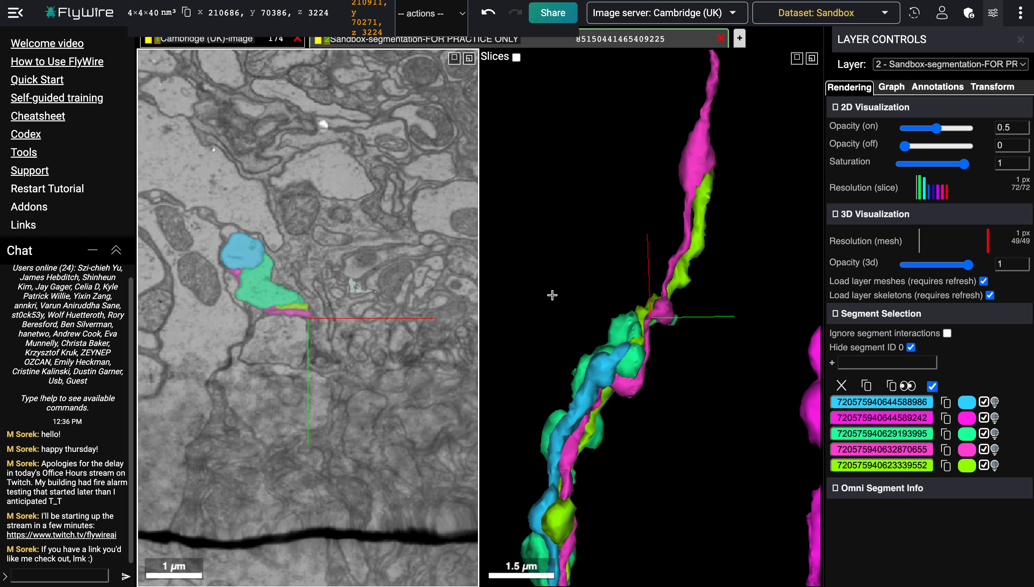
# Check nearby slices along the pink segment, recentre farther up it, and re-add the teal neuron lying between pink and lime.
pyautogui.rightClick(662, 294)
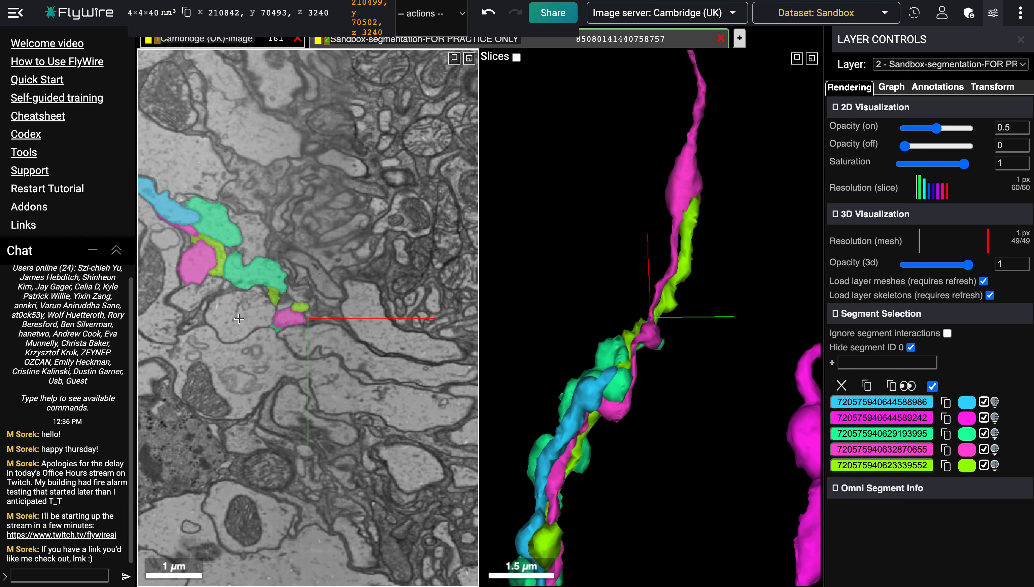
pyautogui.scroll(7, 262, 341)
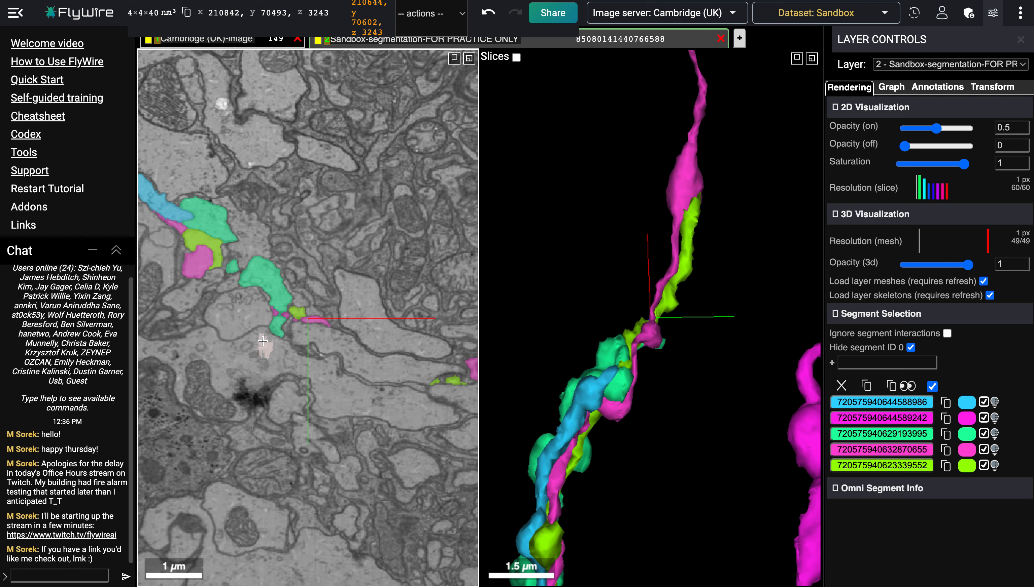
pyautogui.scroll(3, 262, 341)
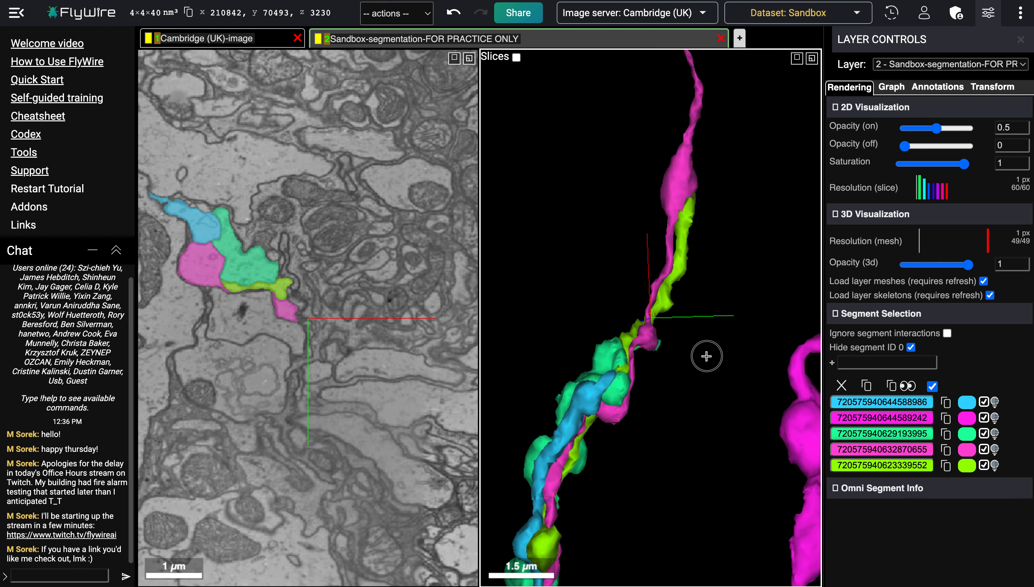
pyautogui.rightClick(678, 268)
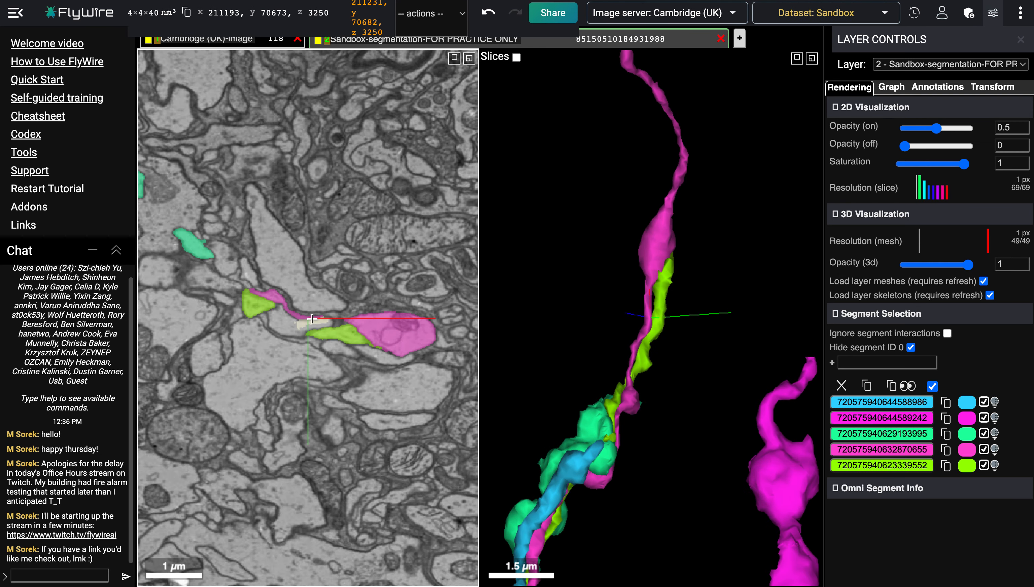
pyautogui.doubleClick(290, 329)
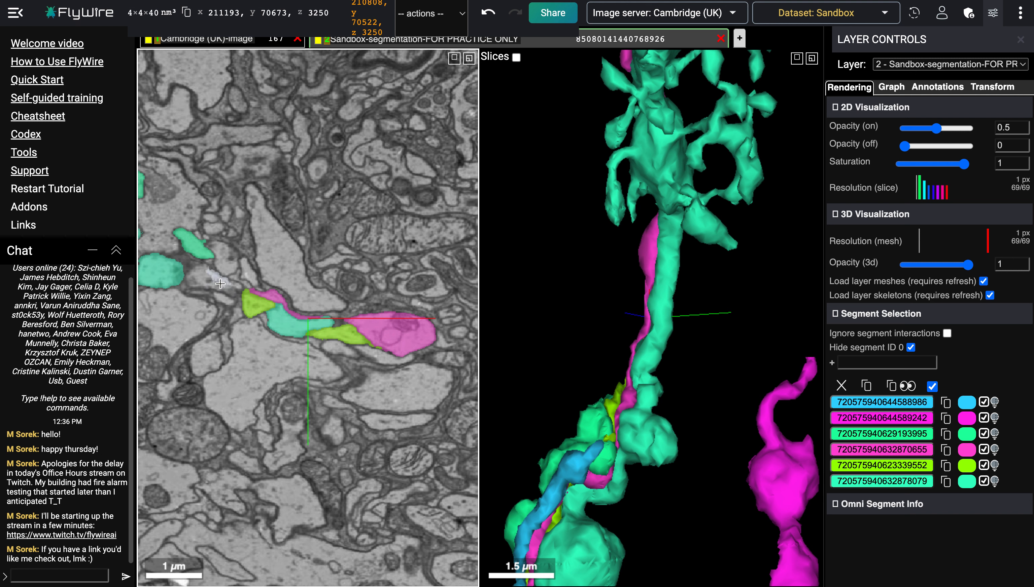
# Recentre beside the pink segment, add the bordering lime, yellow and light-blue segments, and view them from another angle.
pyautogui.moveTo(576, 339); pyautogui.dragTo(614, 307)
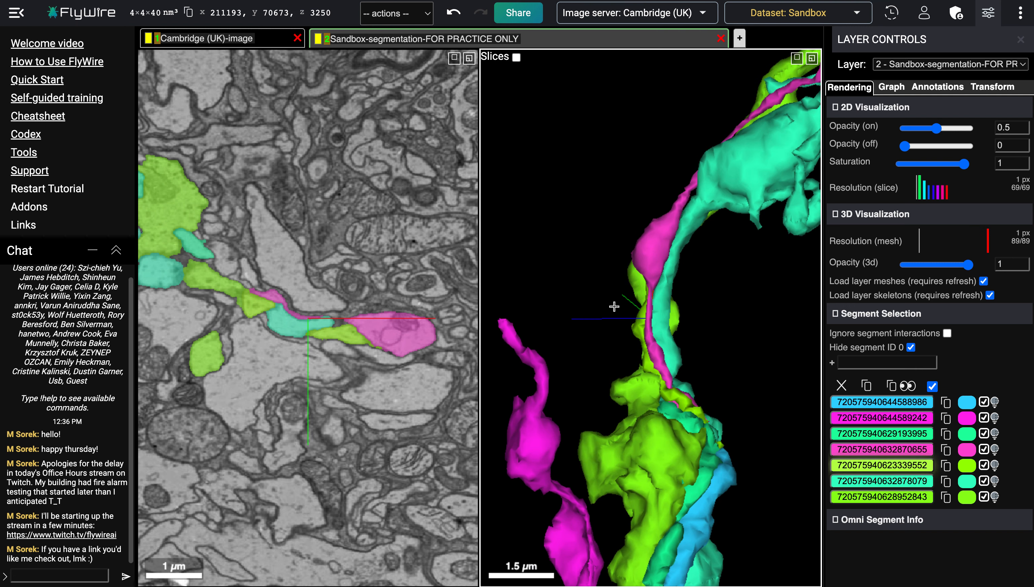
pyautogui.rightClick(659, 317)
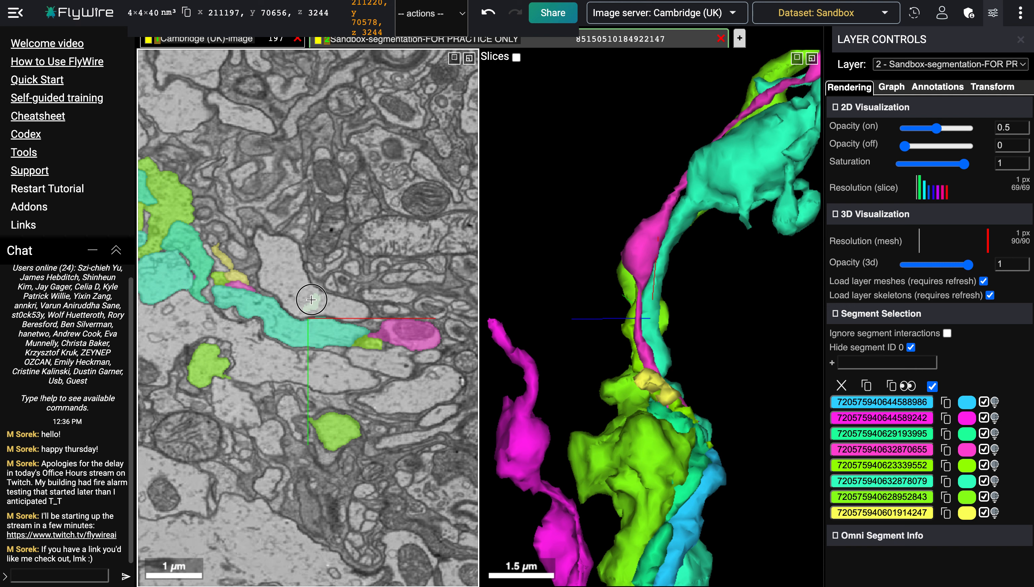
pyautogui.moveTo(758, 318); pyautogui.dragTo(584, 340)
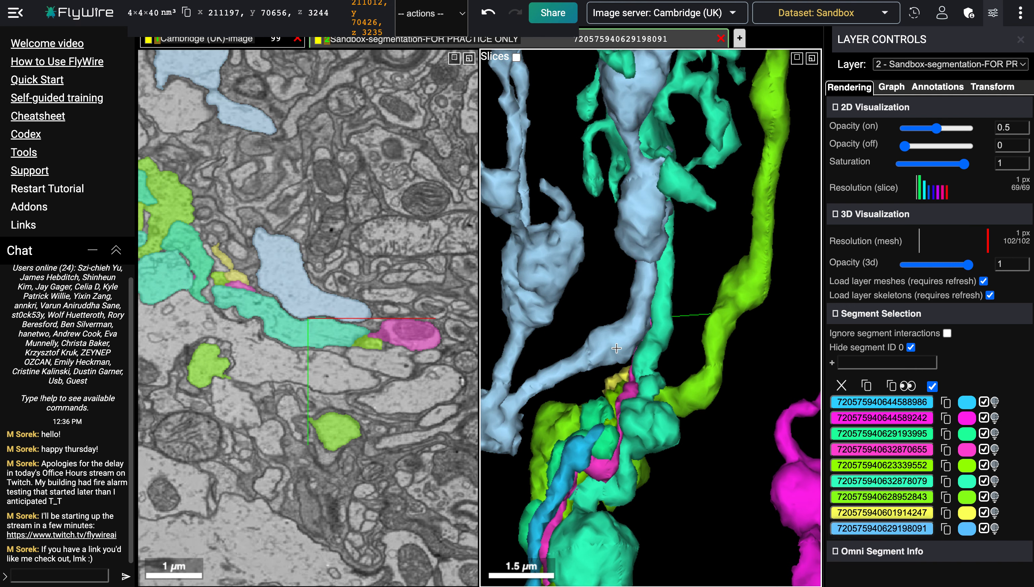
# Check the course of the light-blue branching neuron in 3D and remove it from the selection.
pyautogui.scroll(-5, 616, 348)
pyautogui.scroll(3, 618, 342)
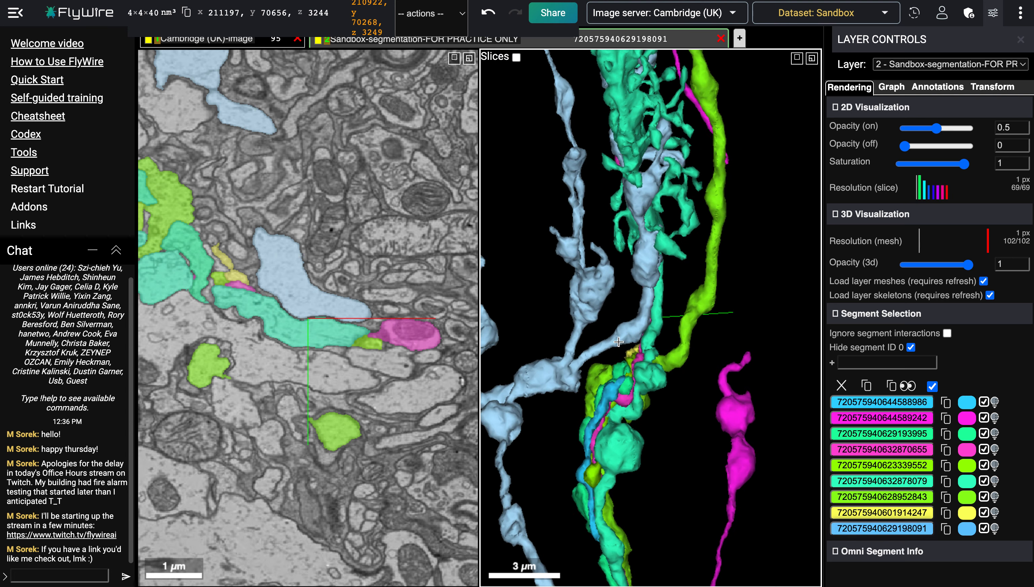
pyautogui.doubleClick(616, 337)
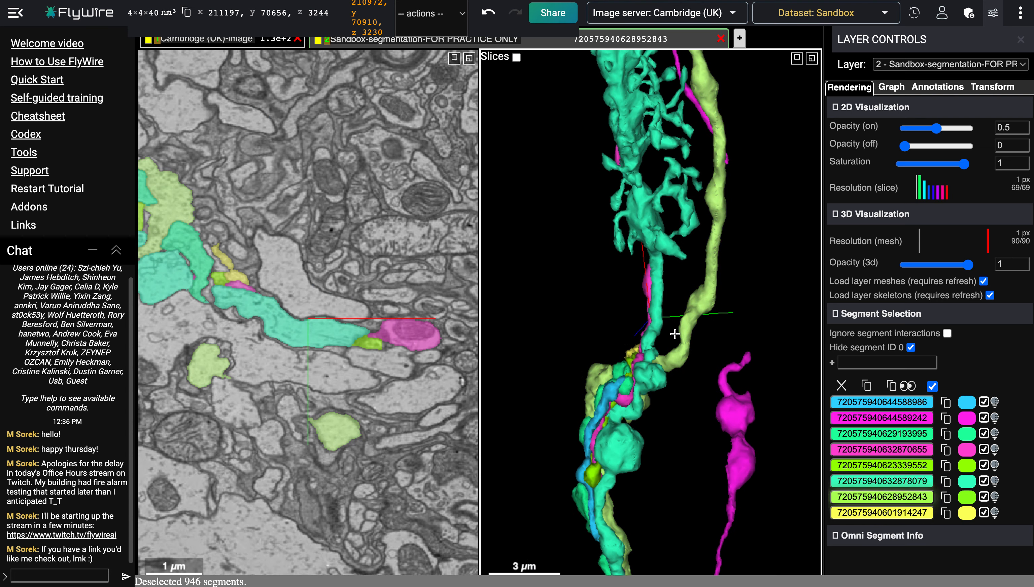
# Recentre on the lime neuron's outer branch, re-add the large orange neuron, and compare the bundle in 3D.
pyautogui.rightClick(665, 337)
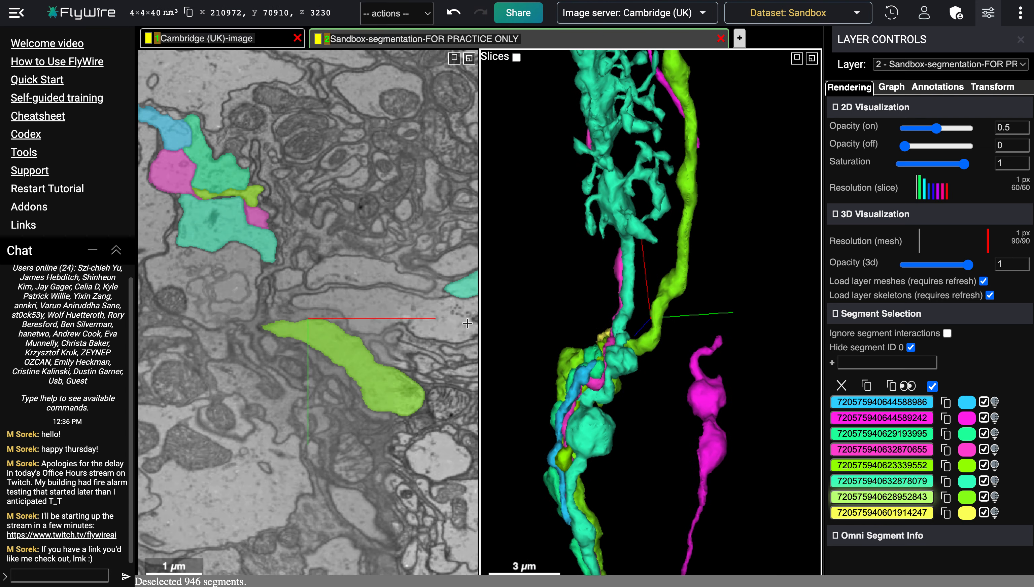
pyautogui.doubleClick(221, 282)
pyautogui.moveTo(548, 307); pyautogui.dragTo(640, 306)
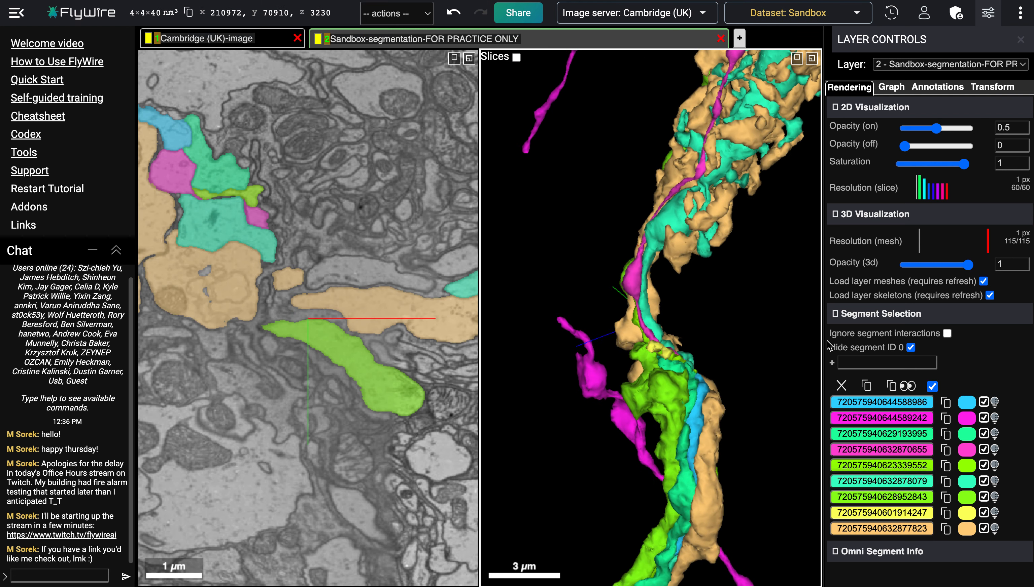
# Recentre beside the pink segment's swelling and add the purple and small orange profiles bordering it in the slice.
pyautogui.rightClick(640, 296)
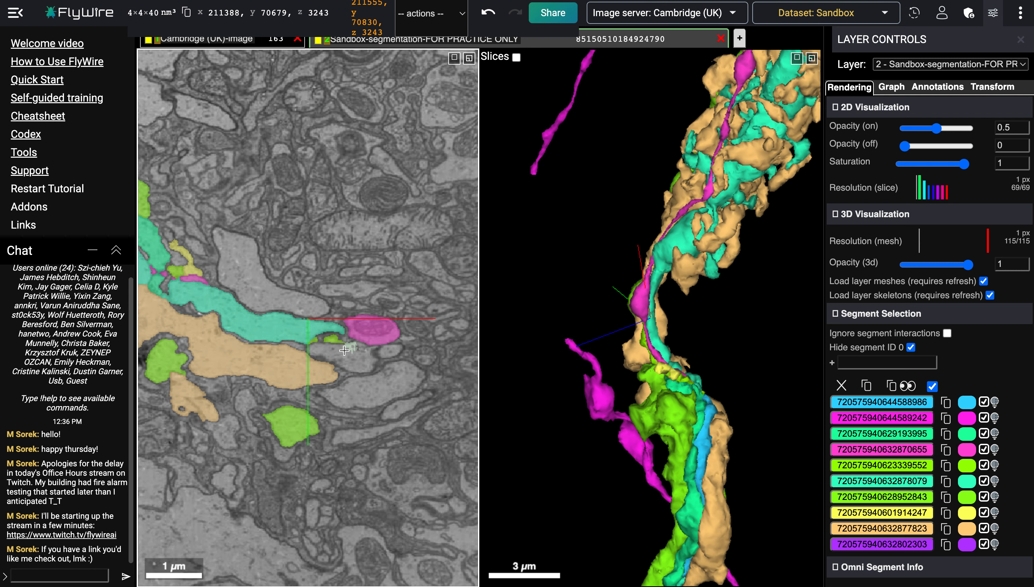
pyautogui.doubleClick(391, 352)
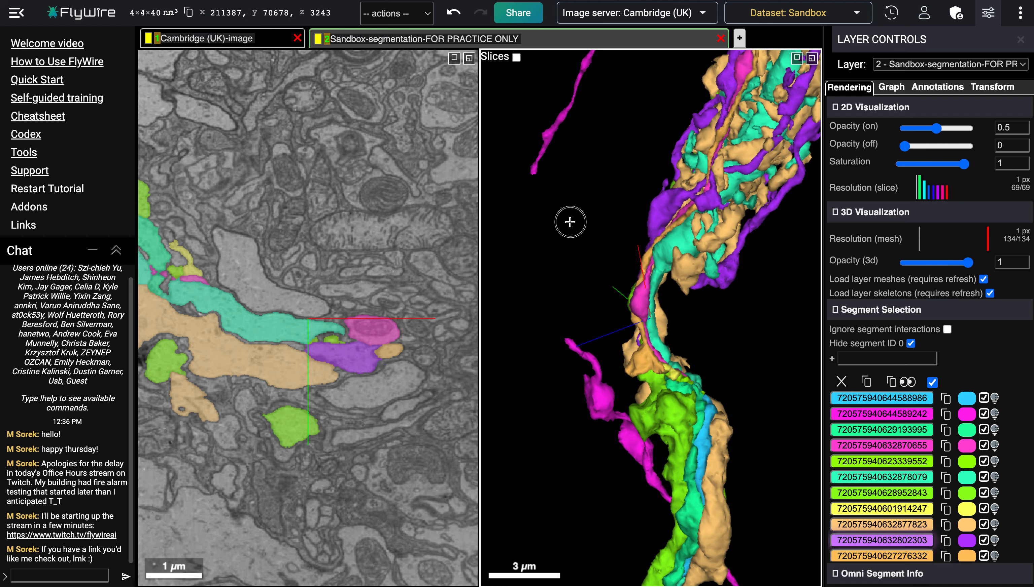
# Inspect the bundle's course in 3D and remove the purple segment from the selection.
pyautogui.moveTo(570, 221); pyautogui.dragTo(592, 178)
pyautogui.scroll(-8, 592, 178)
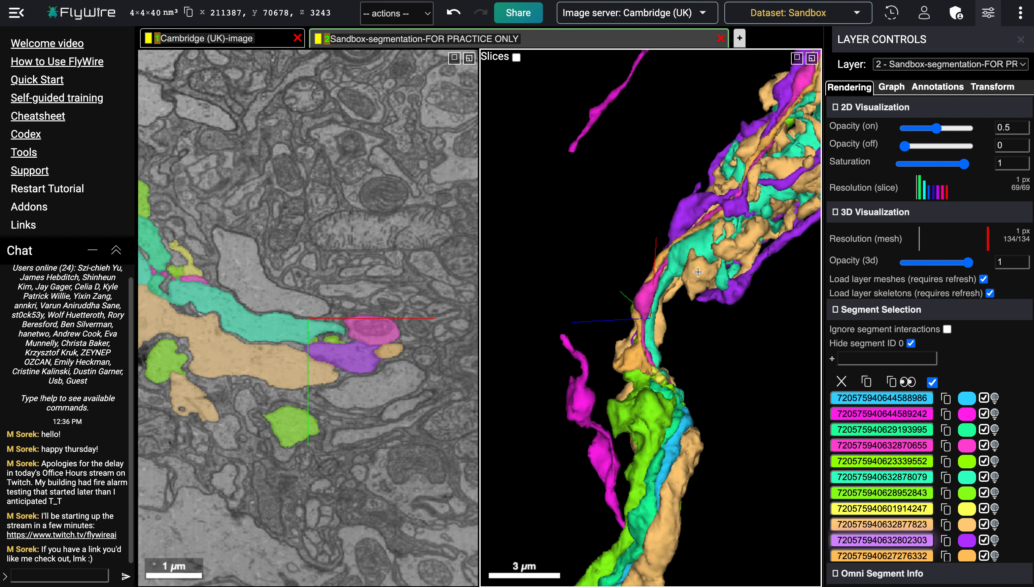
pyautogui.scroll(2, 704, 287)
pyautogui.scroll(1, 704, 287)
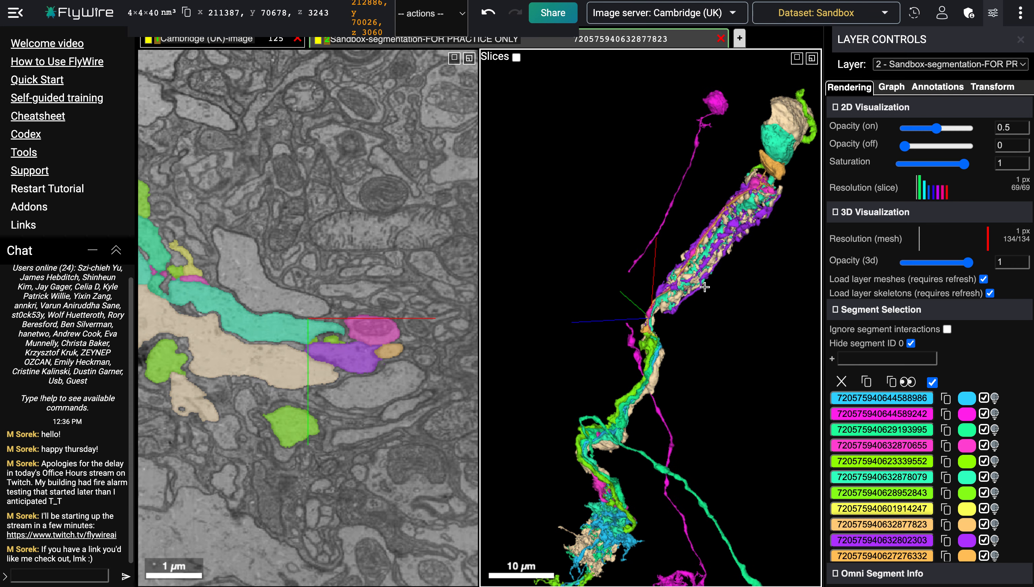
pyautogui.scroll(3, 704, 287)
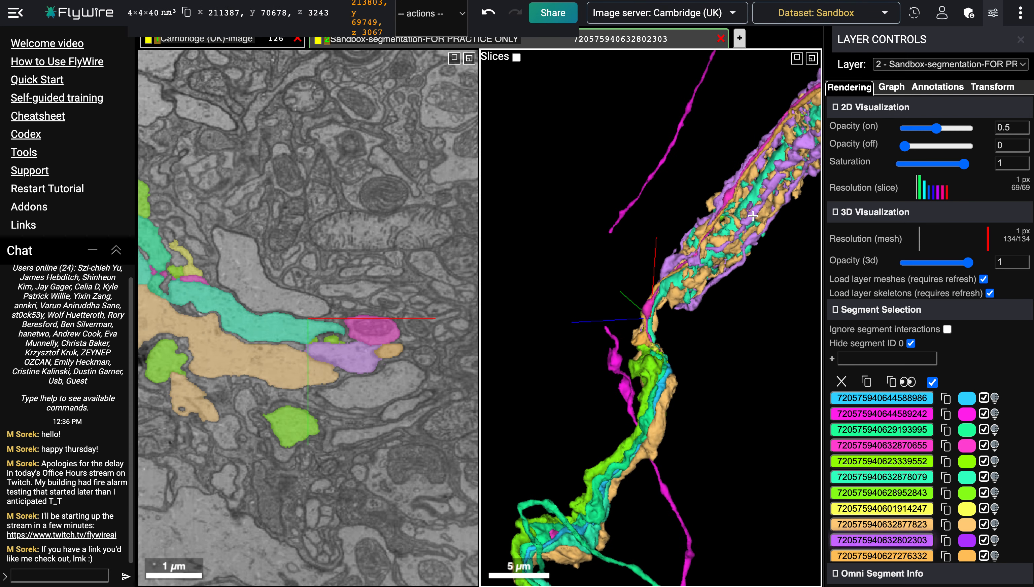
pyautogui.doubleClick(752, 215)
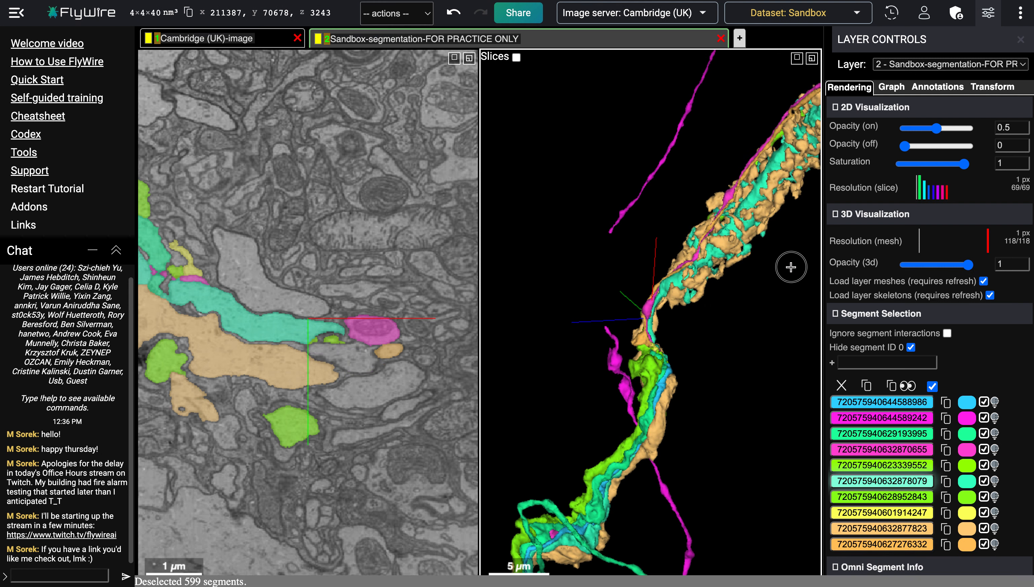
# Remove the large orange segment and the teal segment intertwined with it along the upper bundle.
pyautogui.moveTo(722, 202); pyautogui.dragTo(672, 132)
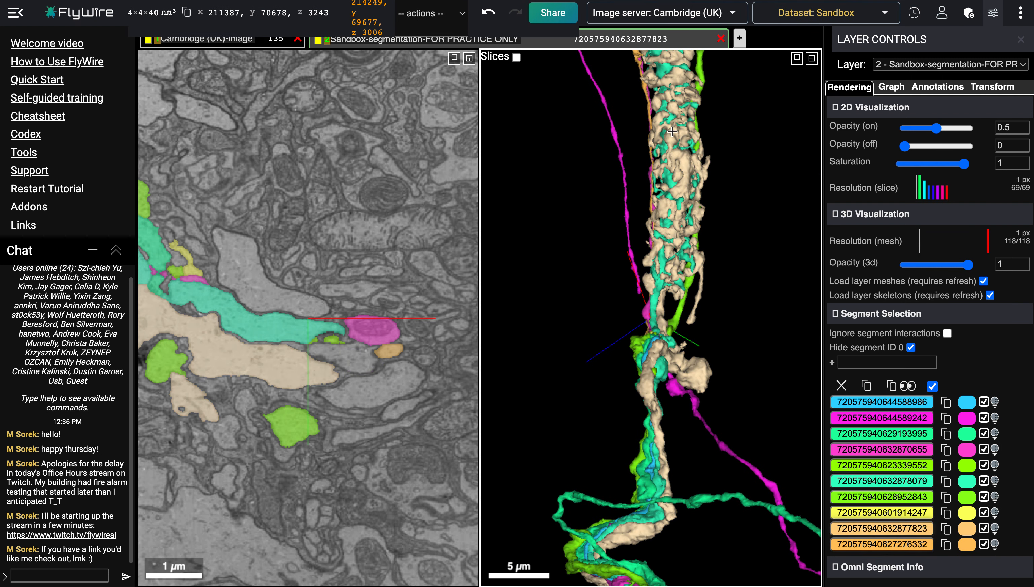
pyautogui.doubleClick(672, 133)
pyautogui.doubleClick(668, 135)
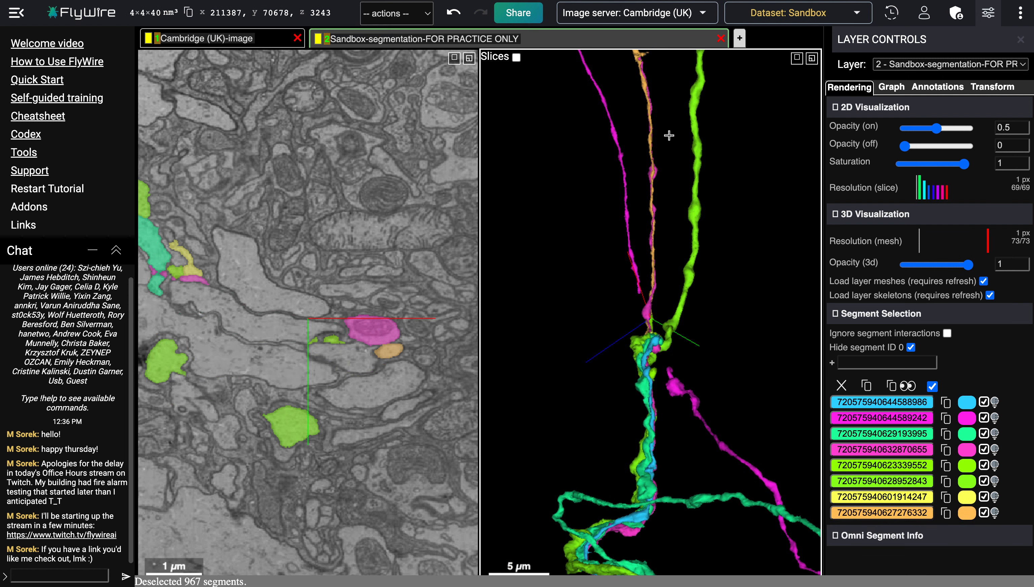
# Remove the lime segment running up beside the pink and small orange neurites, and recentre near the cyan neuron's broken tip.
pyautogui.moveTo(669, 136); pyautogui.dragTo(869, 170)
pyautogui.moveTo(718, 240); pyautogui.dragTo(684, 415)
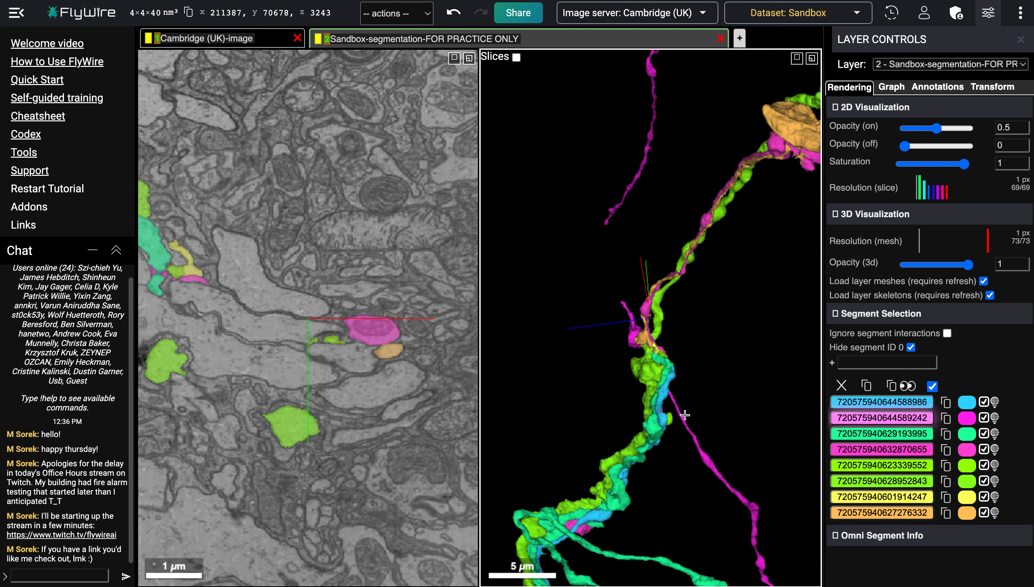
pyautogui.doubleClick(661, 312)
pyautogui.moveTo(752, 441); pyautogui.dragTo(678, 393)
pyautogui.keyDown('ctrl'); pyautogui.scroll(5, 746, 403); pyautogui.keyUp('ctrl')
pyautogui.rightClick(674, 447)
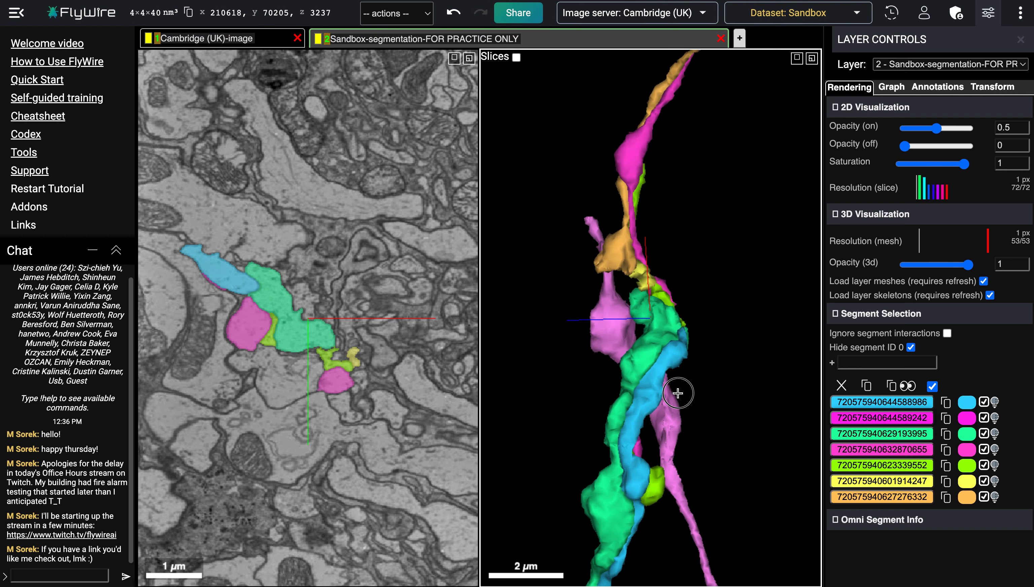
# View the green branching neuron's full course in 3D and remove it from the selection.
pyautogui.keyDown('ctrl'); pyautogui.scroll(-8, 677, 393); pyautogui.keyUp('ctrl')
pyautogui.keyDown('ctrl'); pyautogui.scroll(-3, 673, 396); pyautogui.keyUp('ctrl')
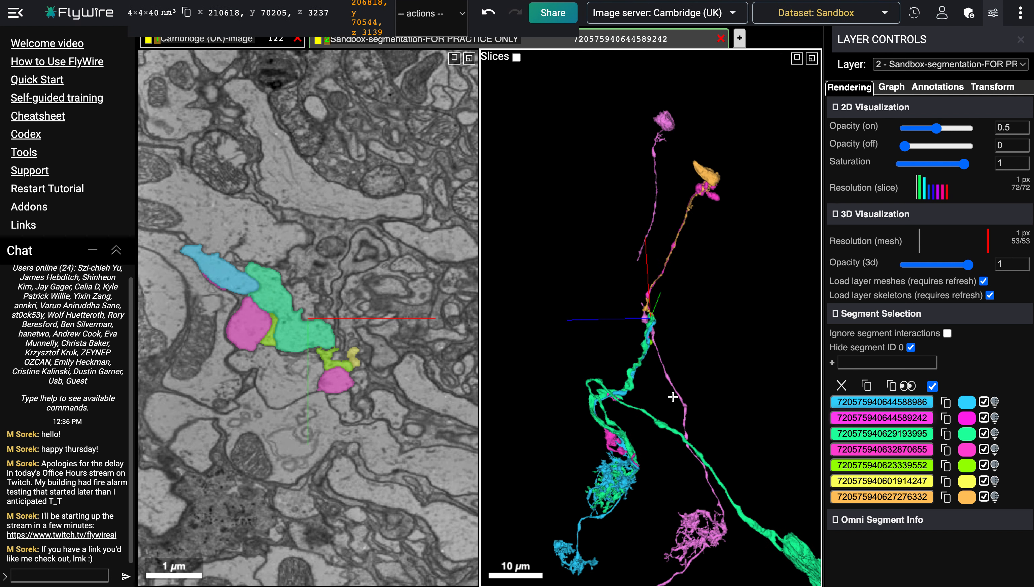
pyautogui.doubleClick(643, 409)
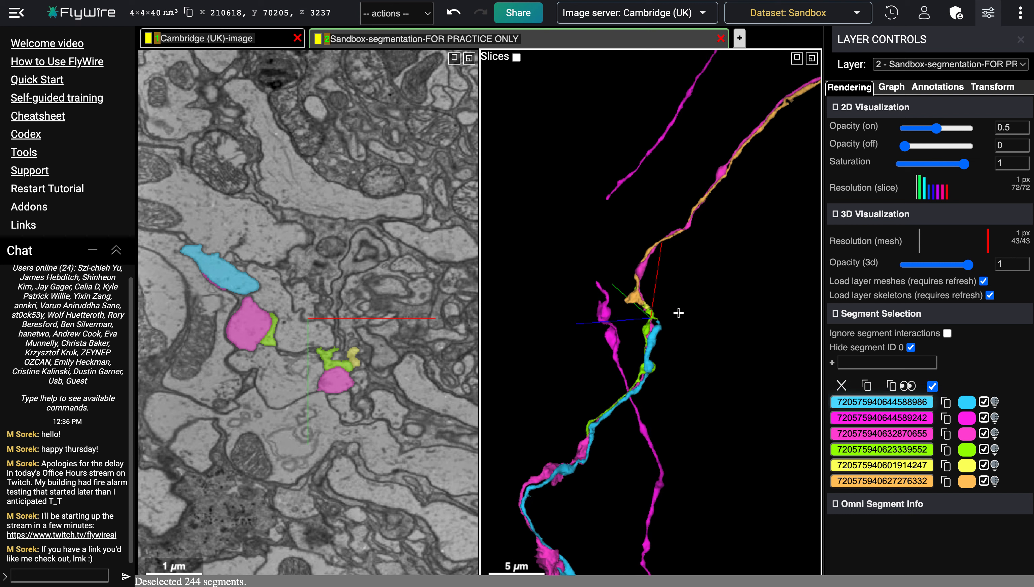
# Examine the bundle around the cyan tip from several angles and remove the pink segment entwined with the small orange one.
pyautogui.keyDown('ctrl'); pyautogui.scroll(8, 678, 313); pyautogui.keyUp('ctrl')
pyautogui.moveTo(597, 296); pyautogui.dragTo(640, 297)
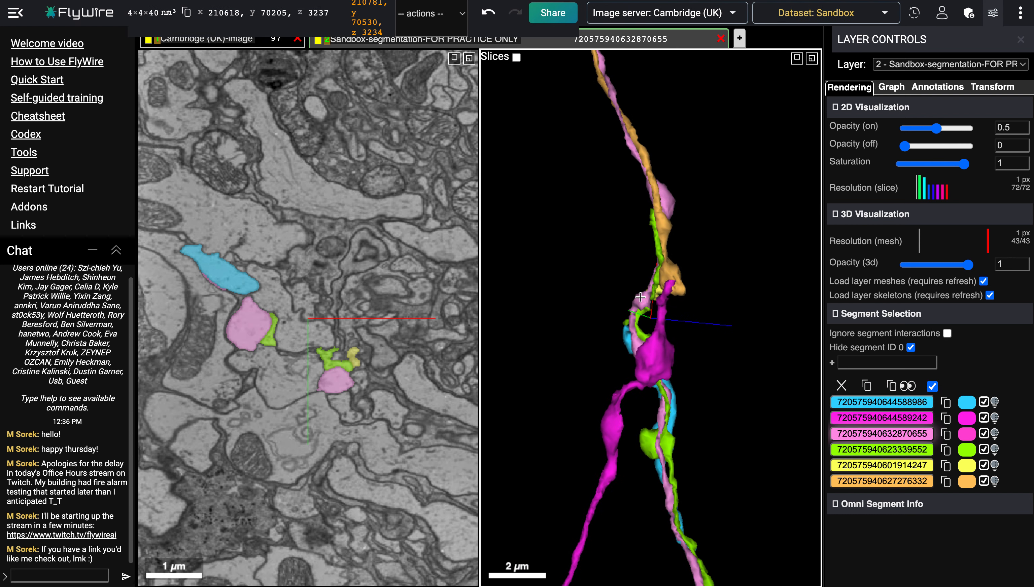
pyautogui.moveTo(641, 149); pyautogui.dragTo(609, 200)
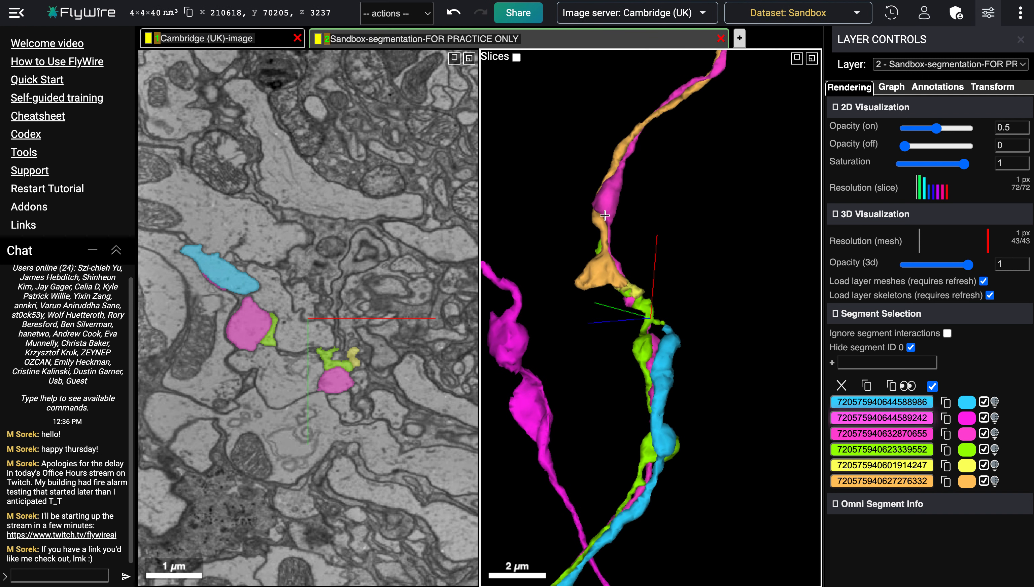
pyautogui.doubleClick(609, 200)
# Compare the remaining segments in 3D and remove the lime segment running alongside the cyan neuron.
pyautogui.moveTo(767, 267); pyautogui.dragTo(293, 257)
pyautogui.scroll(-8, 724, 320)
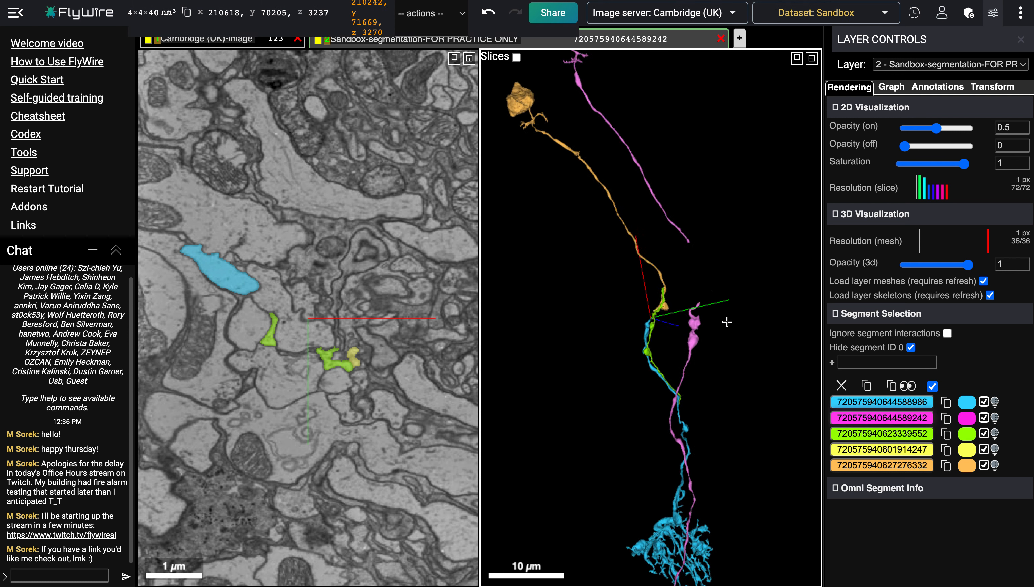
pyautogui.scroll(7, 726, 322)
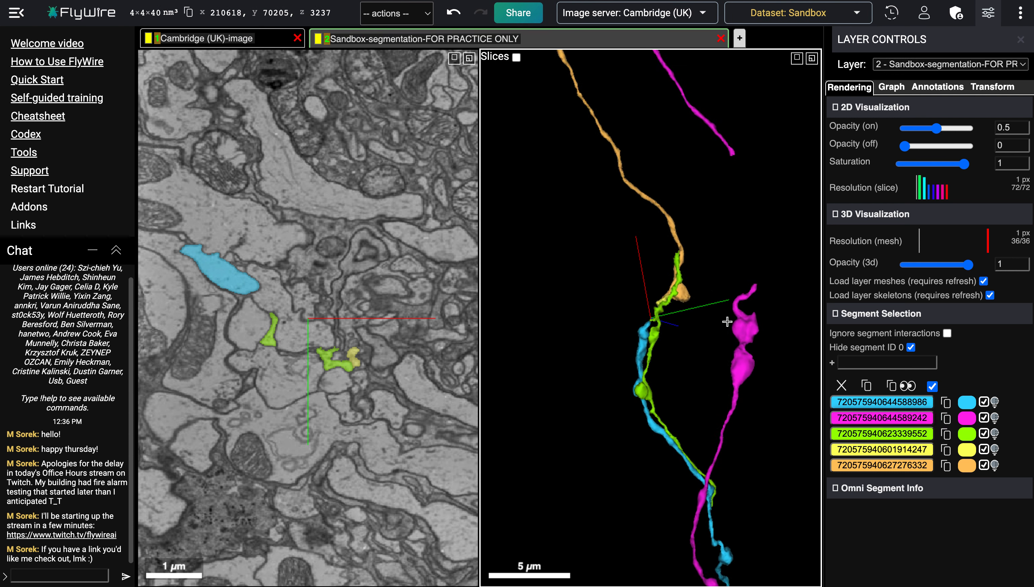
pyautogui.doubleClick(653, 335)
# Compare the arbours and cell bodies of the cyan, magenta and orange segments in 3D, then recentre near the cyan tip.
pyautogui.scroll(-3, 669, 313)
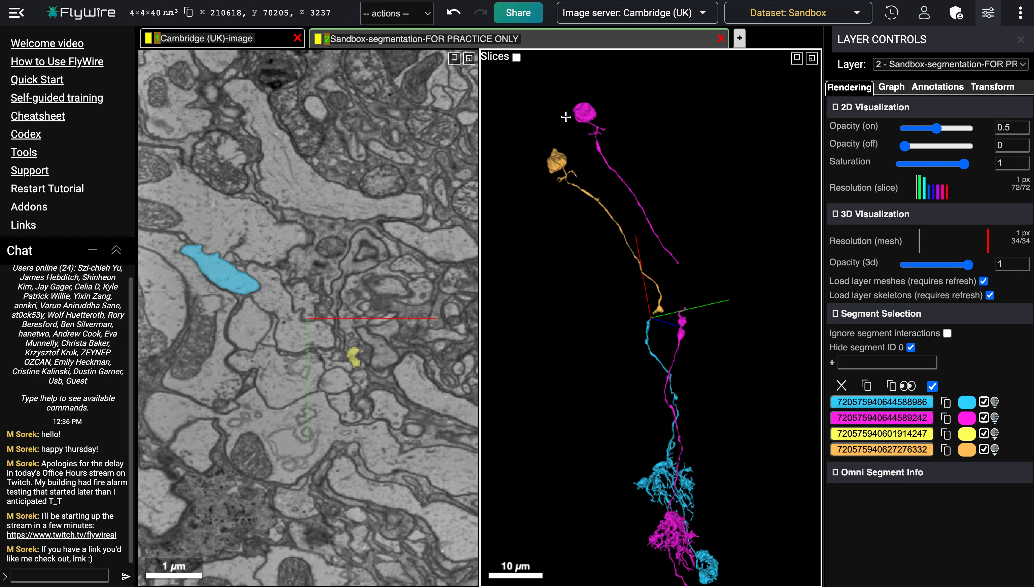
pyautogui.moveTo(605, 124)
pyautogui.mouseDown()
pyautogui.moveTo(551, 189)
pyautogui.moveTo(642, 193)
pyautogui.moveTo(752, 249)
pyautogui.moveTo(590, 163)
pyautogui.moveTo(612, 137)
pyautogui.mouseUp()
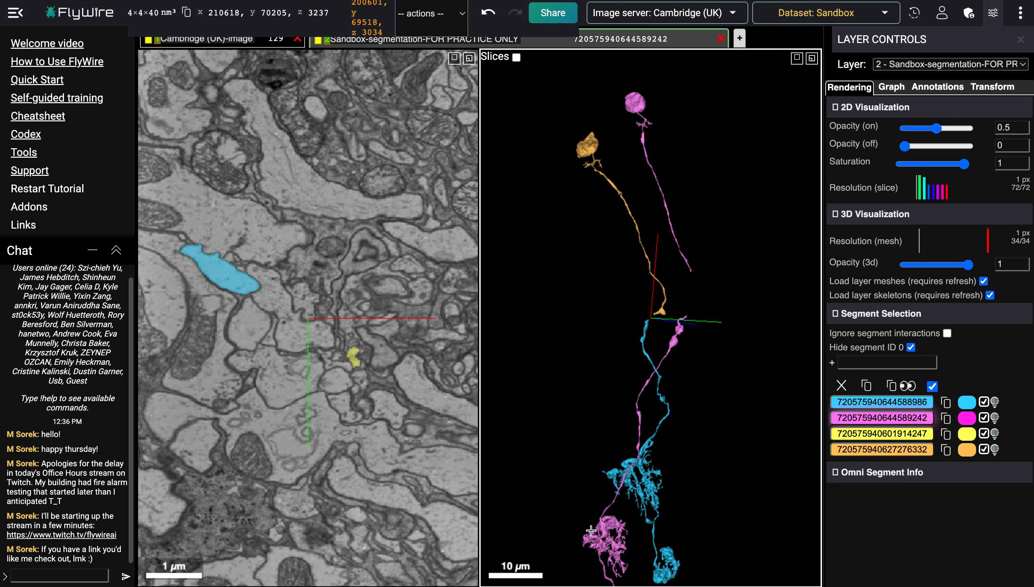
pyautogui.moveTo(639, 363); pyautogui.dragTo(677, 508)
pyautogui.rightClick(676, 508)
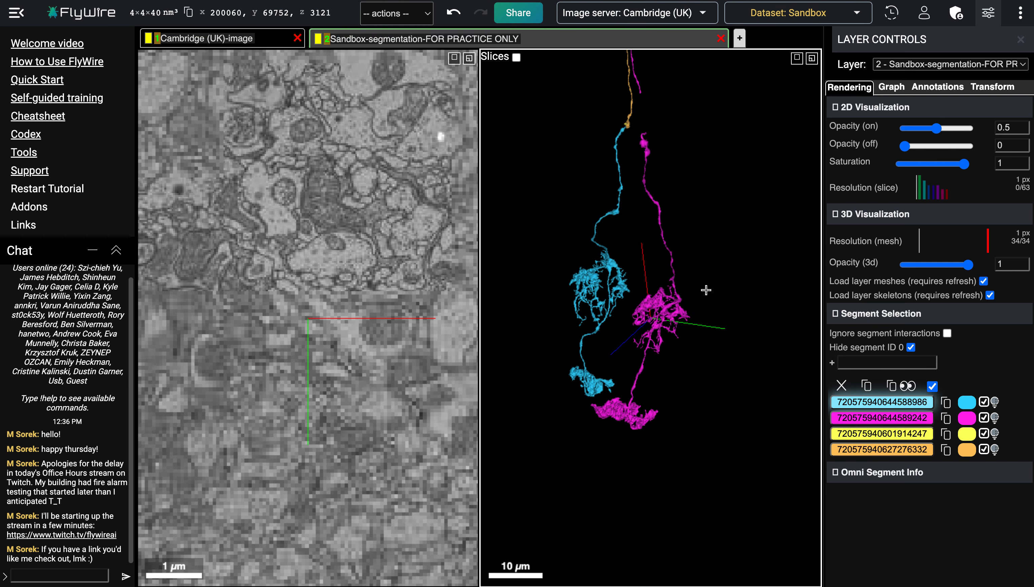
pyautogui.rightClick(621, 139)
pyautogui.keyDown('ctrl'); pyautogui.scroll(5, 699, 319); pyautogui.keyUp('ctrl')
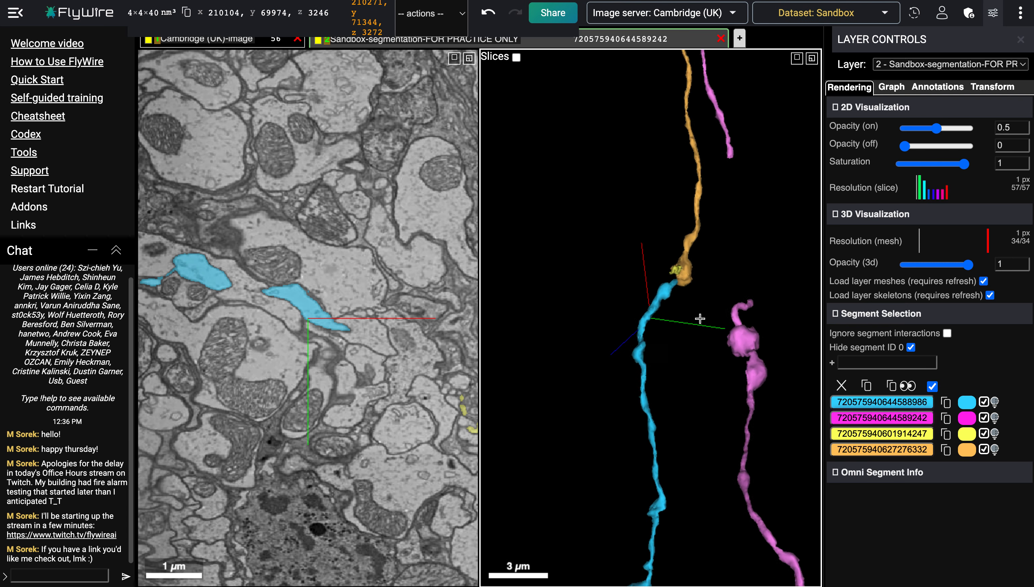
# Remove the small yellow fragment at the orange neurite's end and compare the cyan, orange and magenta segments as a whole.
pyautogui.moveTo(755, 330); pyautogui.dragTo(674, 342)
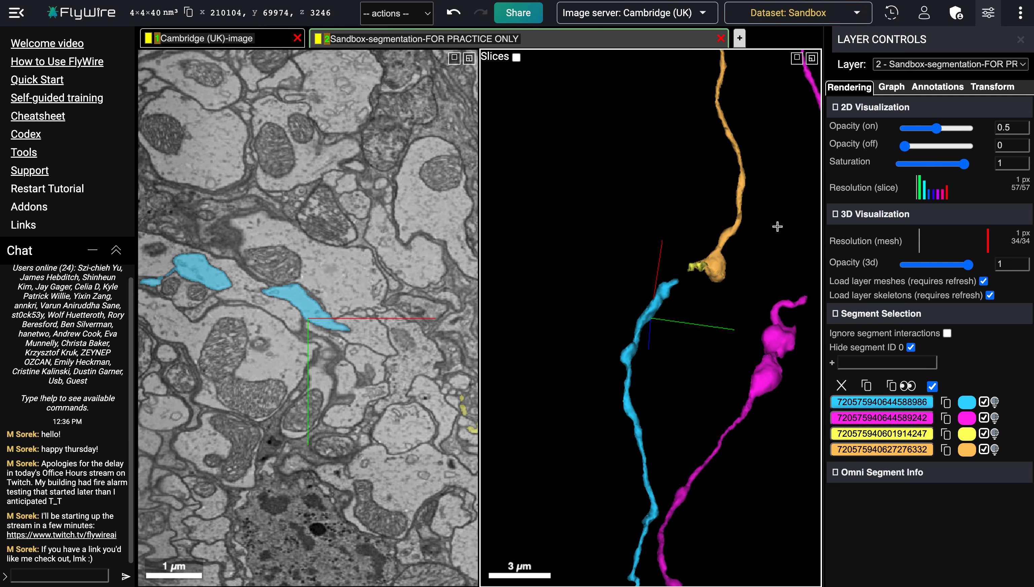
pyautogui.keyDown('ctrl'); pyautogui.scroll(3, 777, 227); pyautogui.keyUp('ctrl')
pyautogui.doubleClick(737, 208)
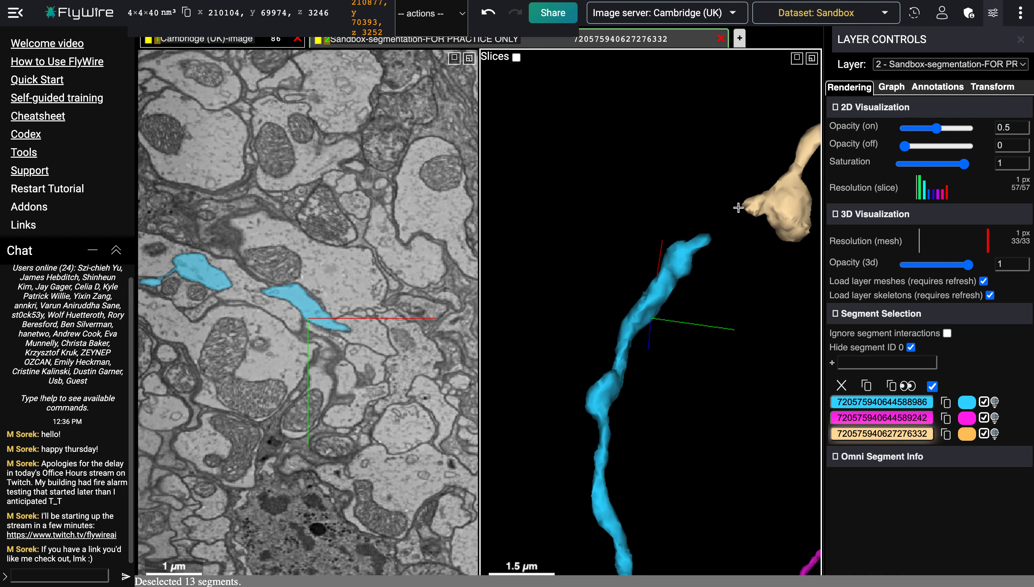
pyautogui.keyDown('ctrl'); pyautogui.scroll(-5, 688, 287); pyautogui.keyUp('ctrl')
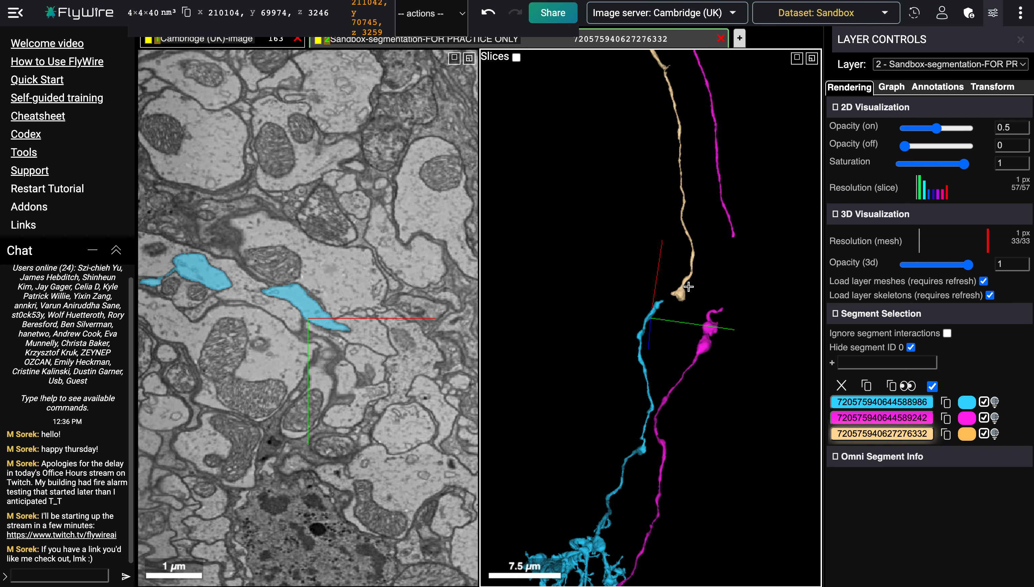
pyautogui.moveTo(753, 277); pyautogui.dragTo(675, 319)
pyautogui.keyDown('ctrl'); pyautogui.scroll(-3, 675, 318); pyautogui.keyUp('ctrl')
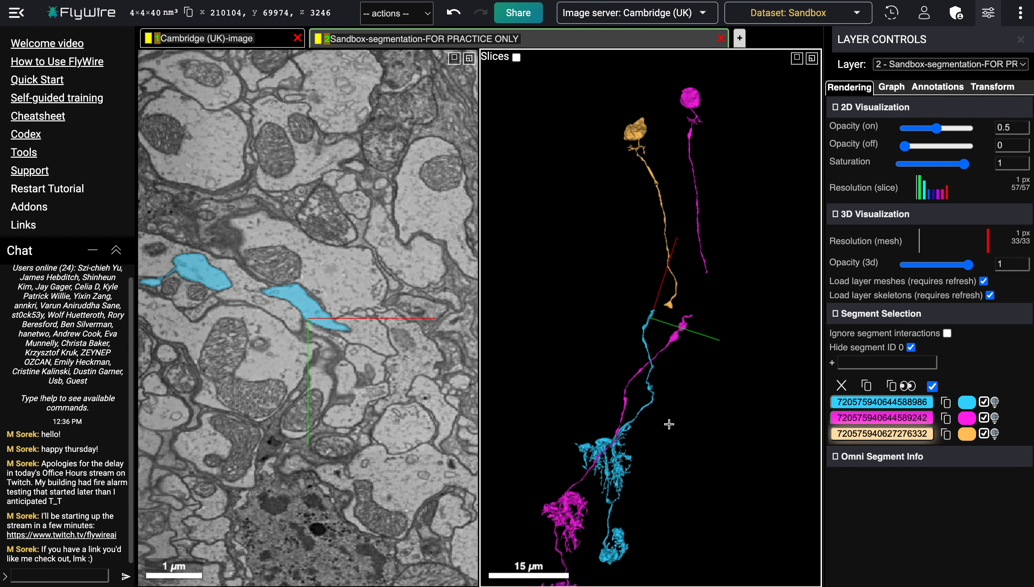
# Recentre on the cyan neuron's broken tip and step through the slices towards the orange neurite's end.
pyautogui.rightClick(655, 309)
pyautogui.scroll(5, 640, 396)
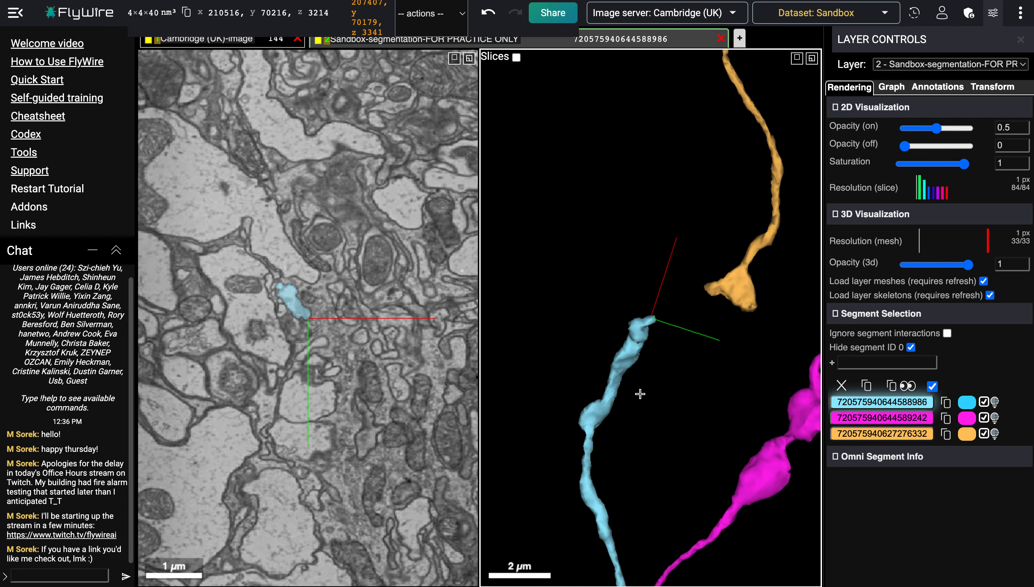
pyautogui.scroll(-1, 311, 391)
pyautogui.scroll(-9, 311, 391)
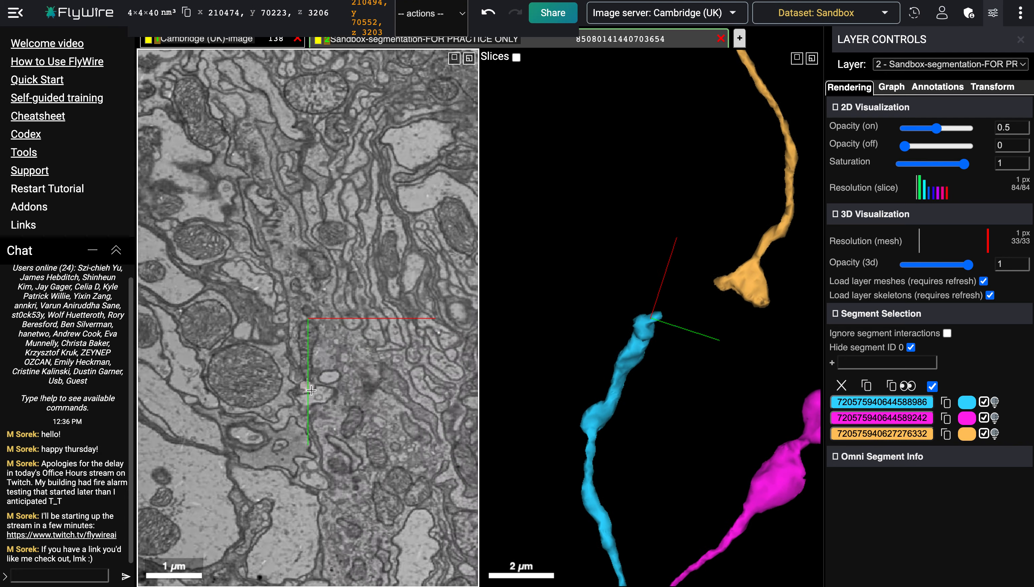
pyautogui.rightClick(387, 336)
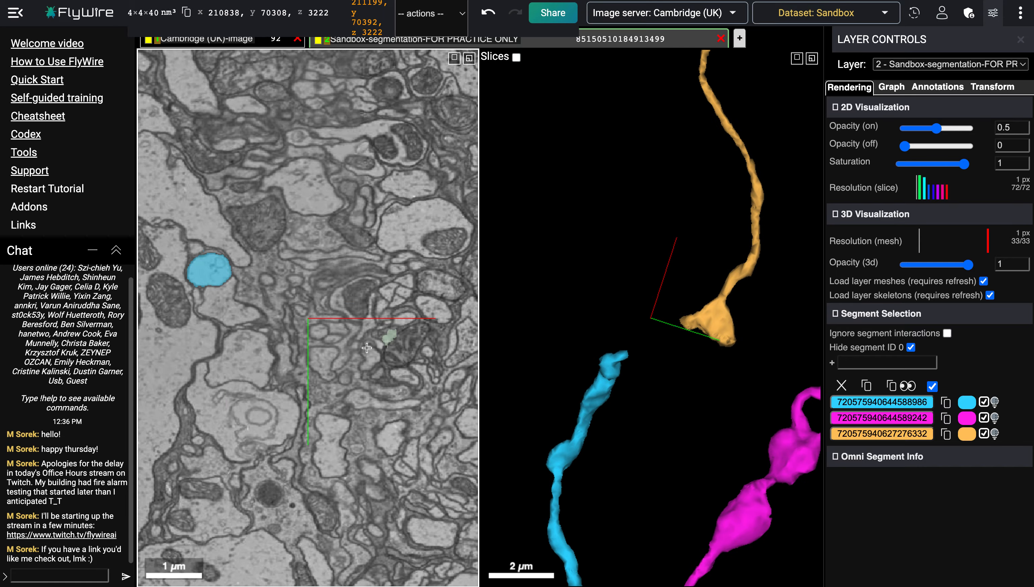
# Examine the cyan, orange and magenta profiles in a wider slice view, and compare the three complete segments in 3D.
pyautogui.keyDown('ctrl'); pyautogui.scroll(-10, 328, 384); pyautogui.keyUp('ctrl')
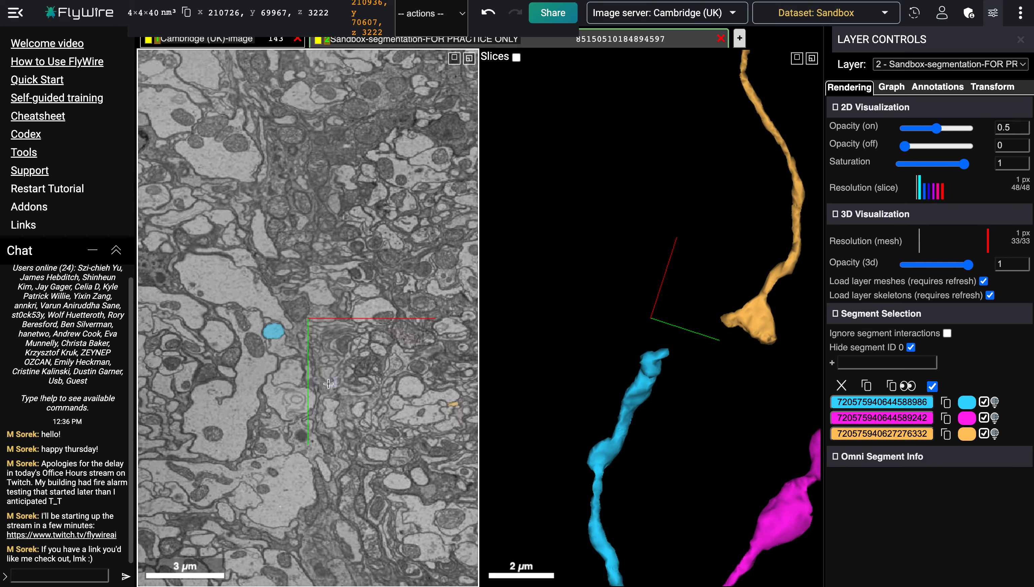
pyautogui.scroll(-6, 328, 384)
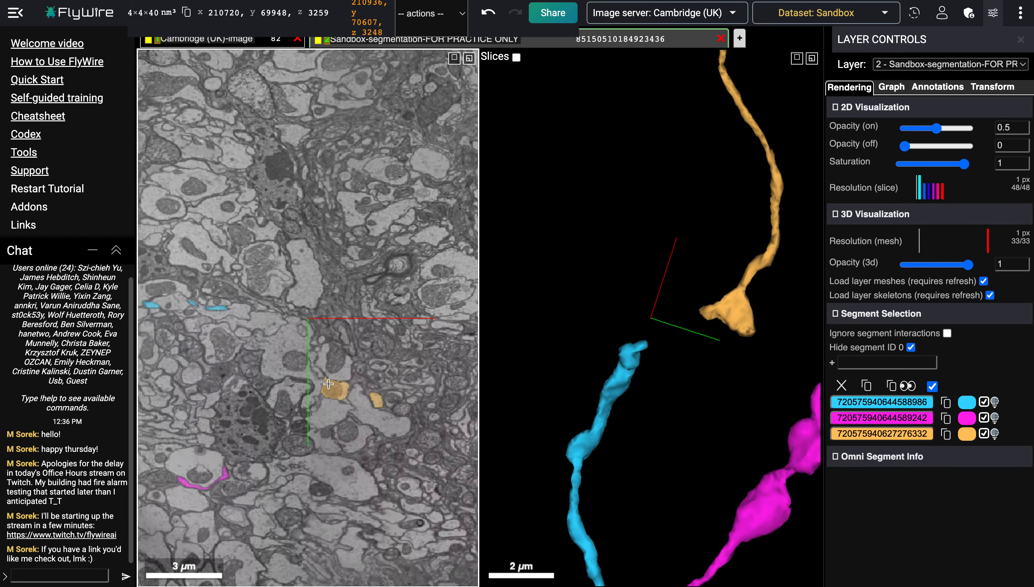
pyautogui.scroll(-4, 328, 384)
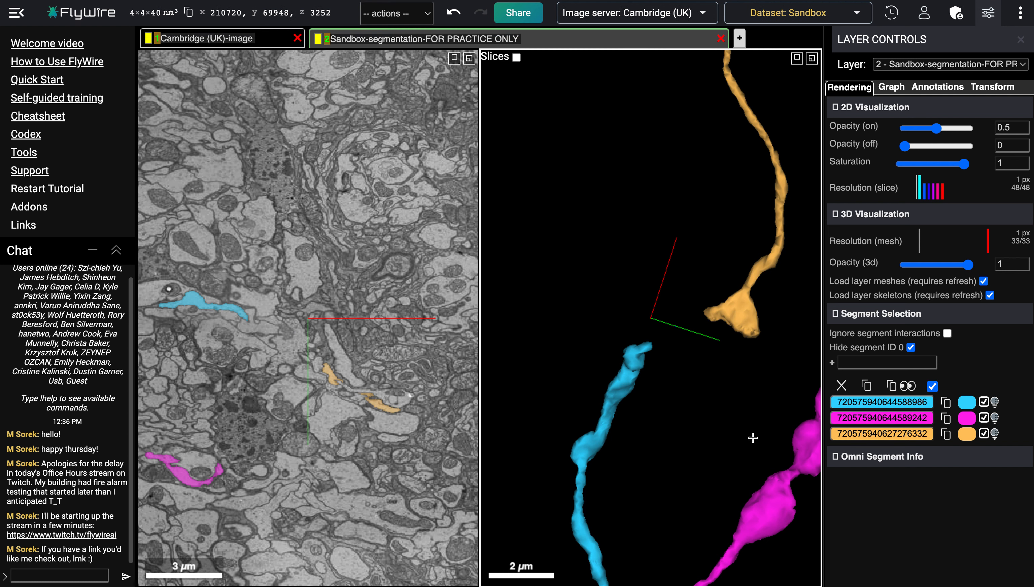
pyautogui.scroll(-8, 749, 433)
pyautogui.scroll(-2, 640, 370)
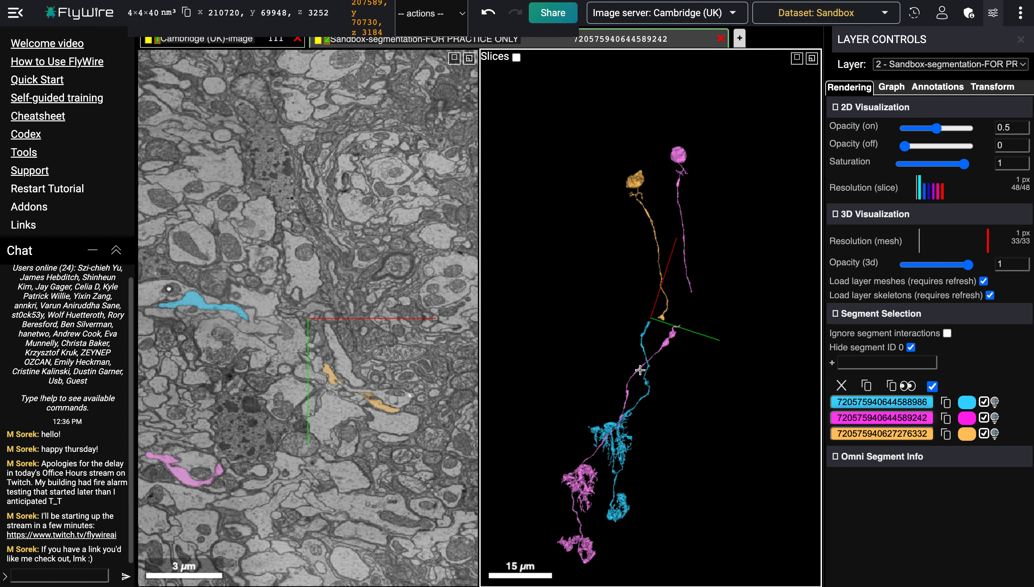